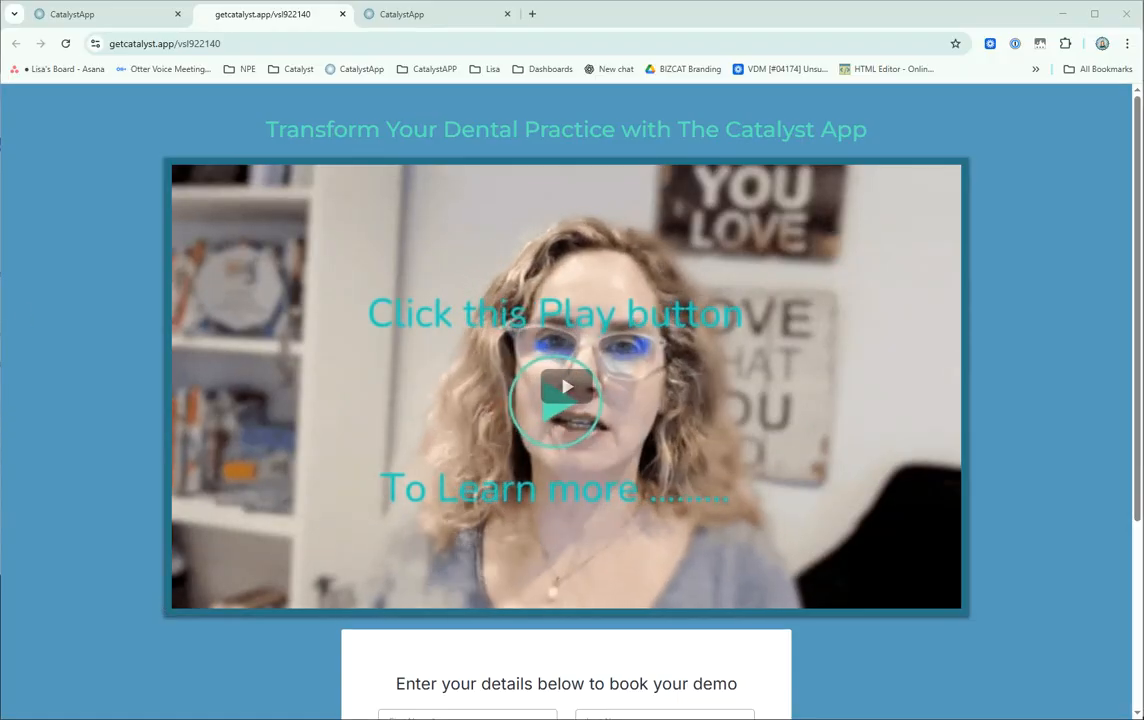
# Open the Video step of the [20.01] Ideal Patient Journey funnel in the page editor to view its video.
pyautogui.click(84, 20)
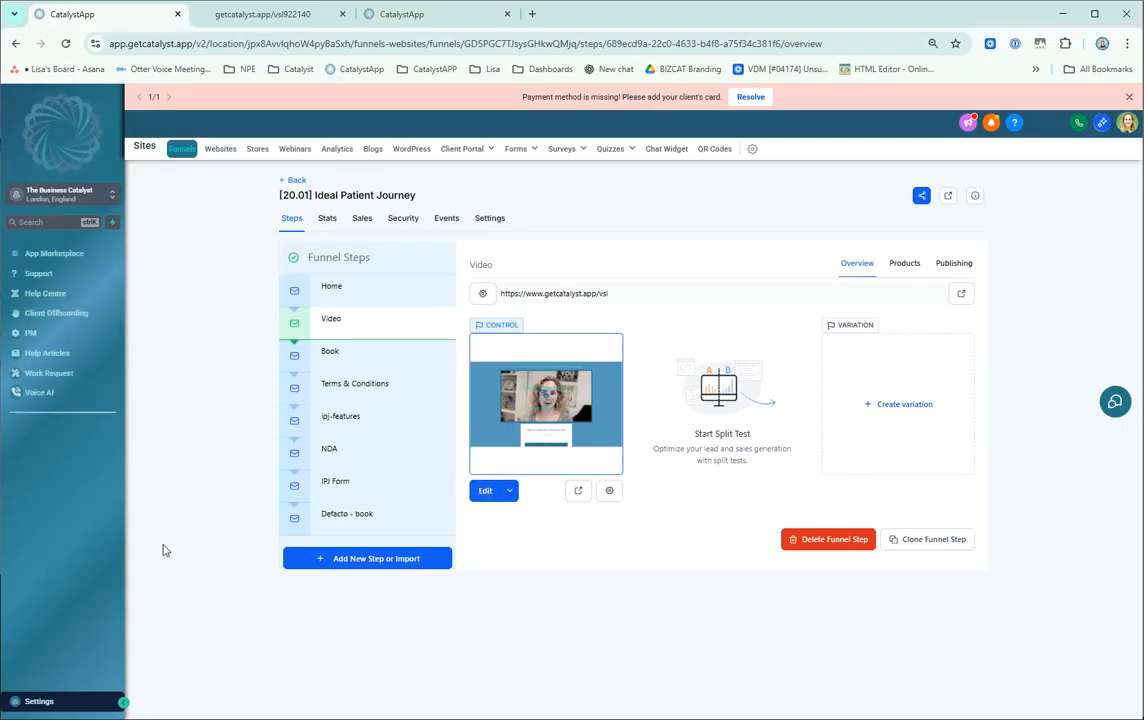
pyautogui.click(486, 491)
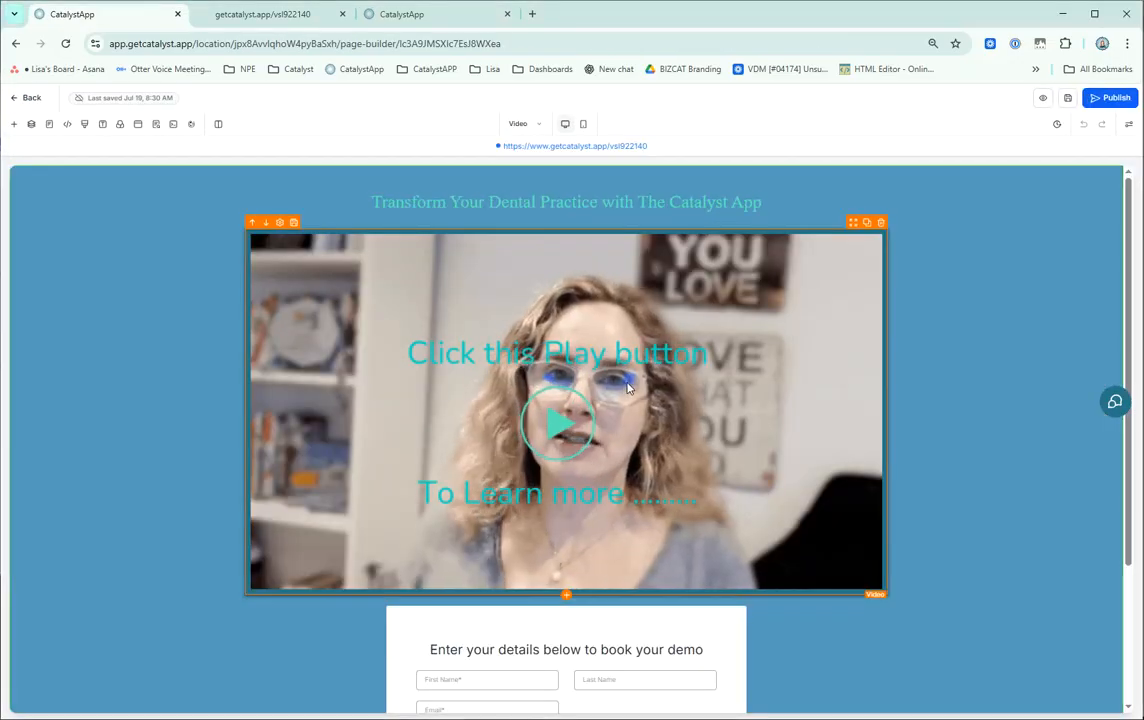
pyautogui.click(628, 388)
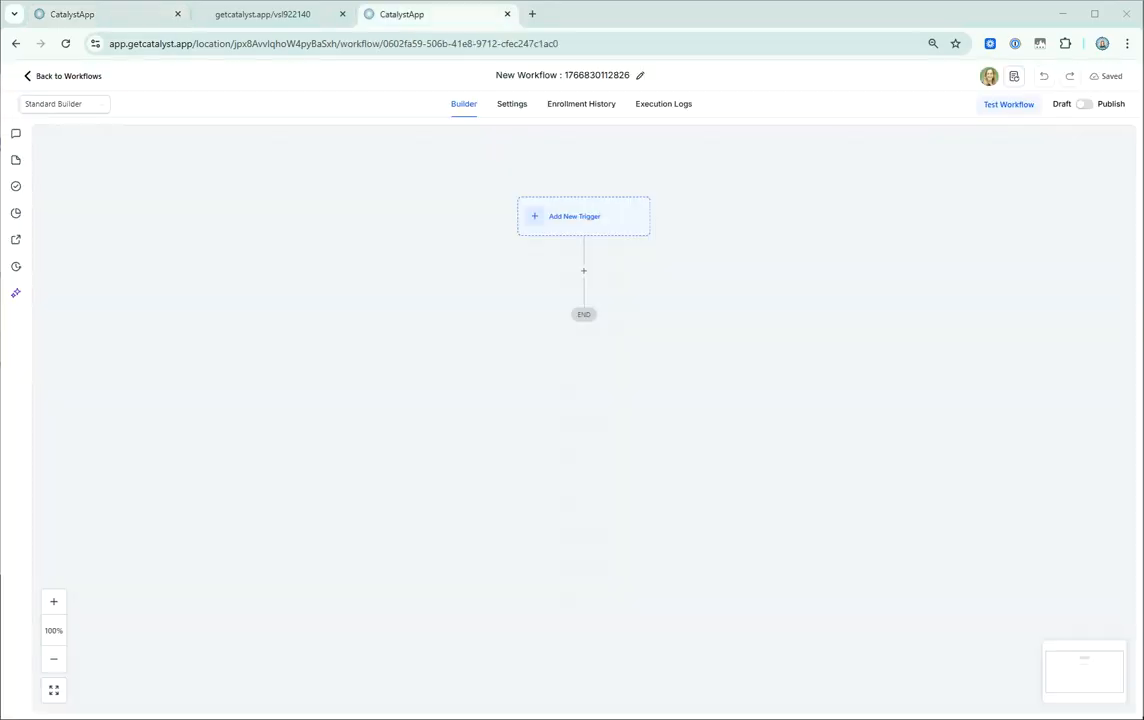
# Add a Video Tracking trigger to the new workflow.
pyautogui.click(588, 220)
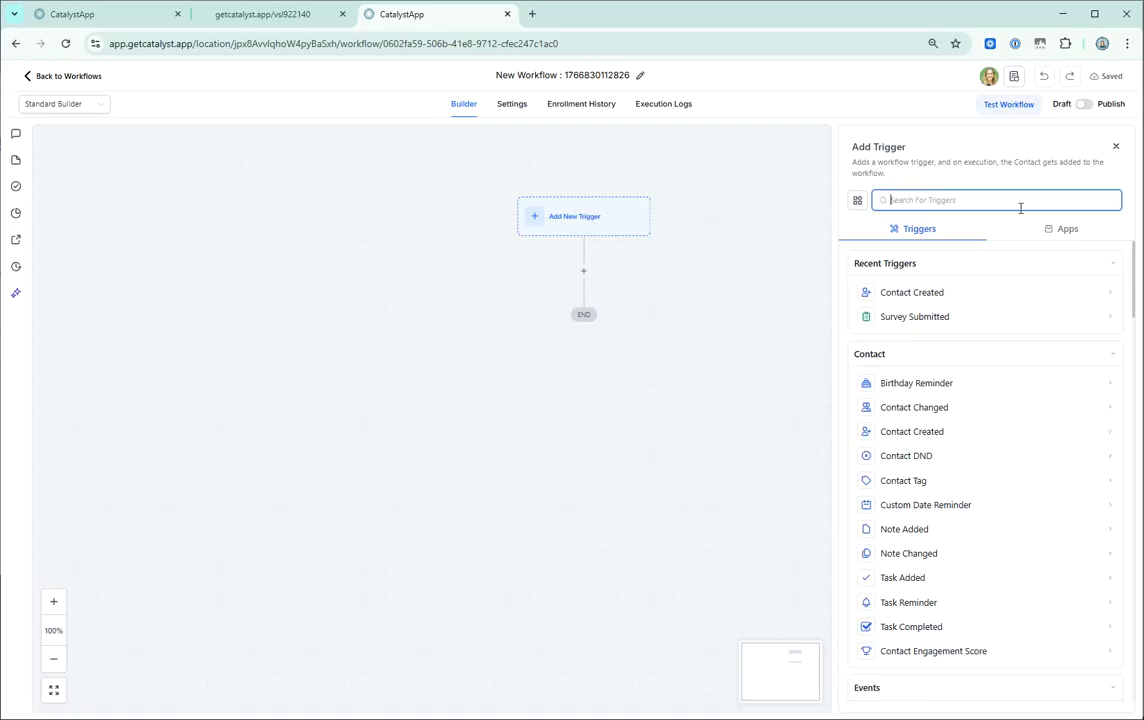
pyautogui.write('track')
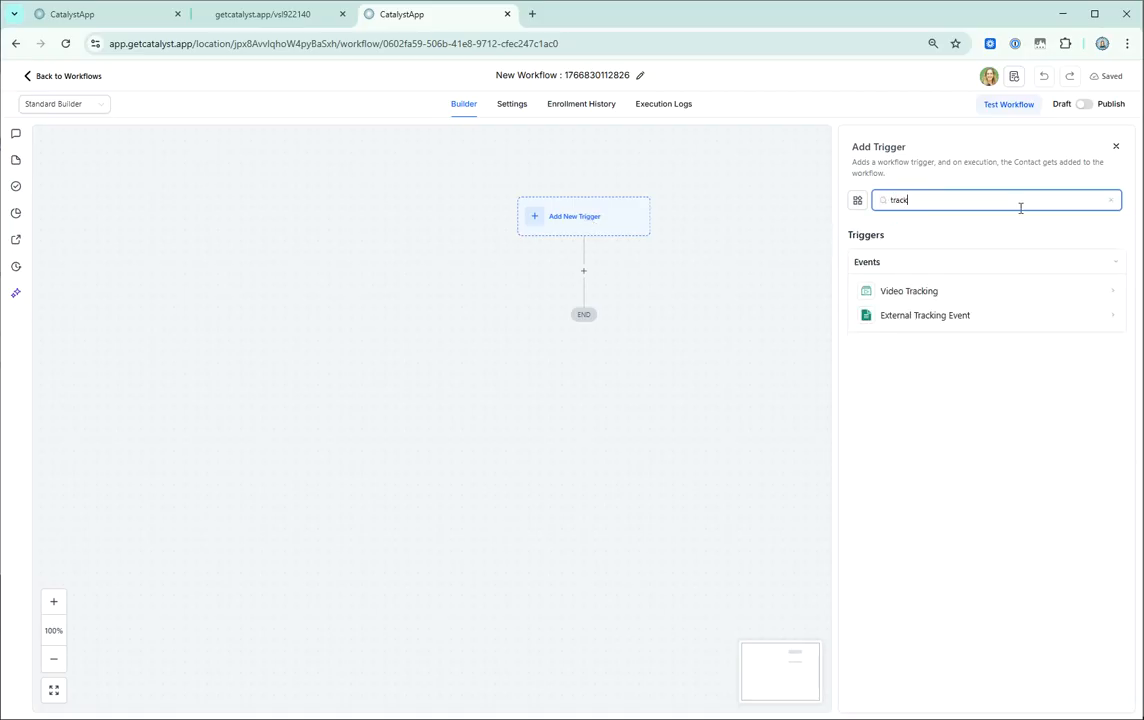
pyautogui.write('in')
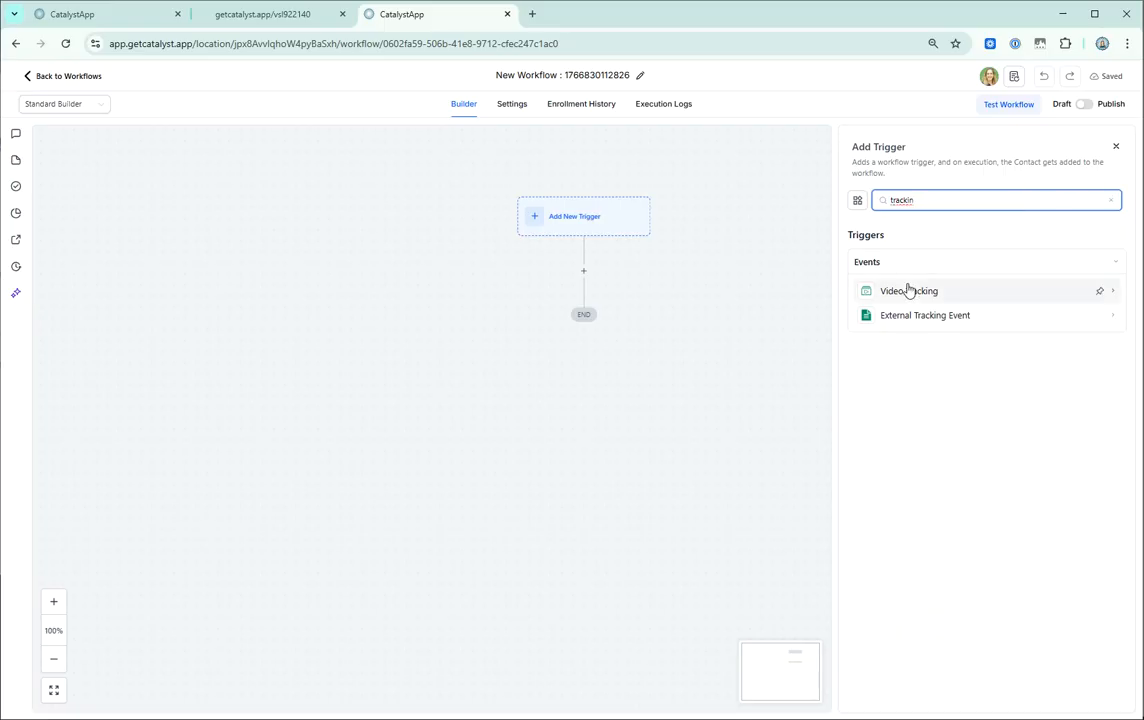
pyautogui.click(910, 291)
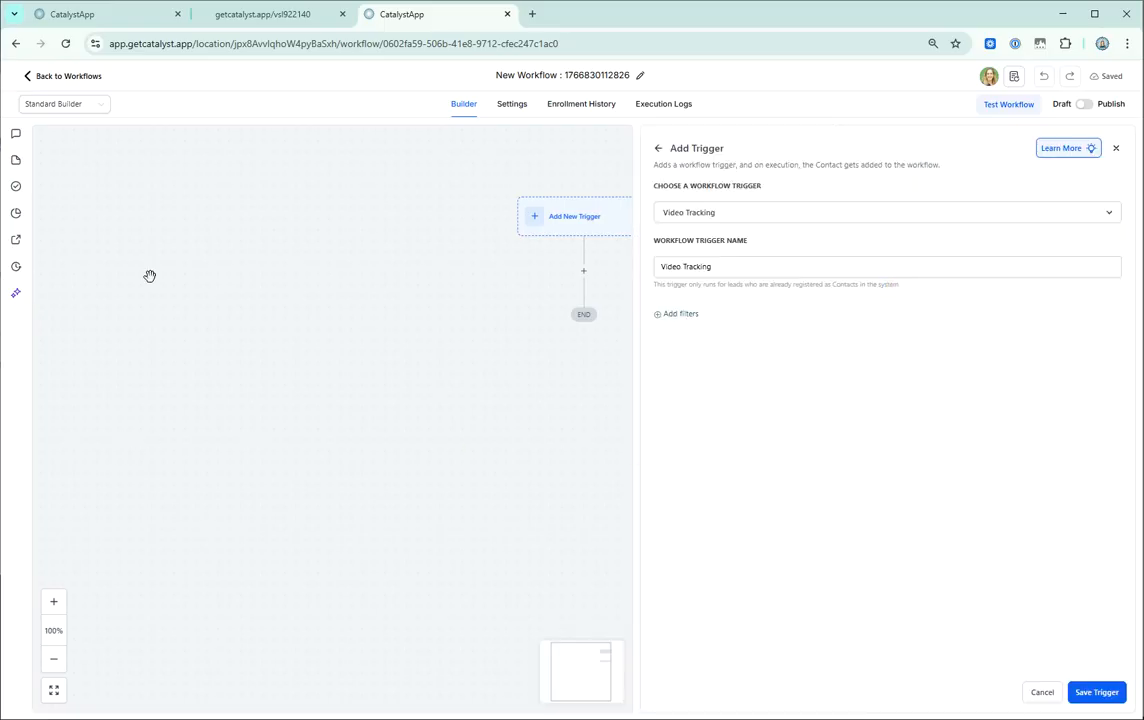
# Filter the trigger by Video is any of the_catalyst_app_-_the_ideal_patient_journey (1080p).mp4.
pyautogui.click(686, 316)
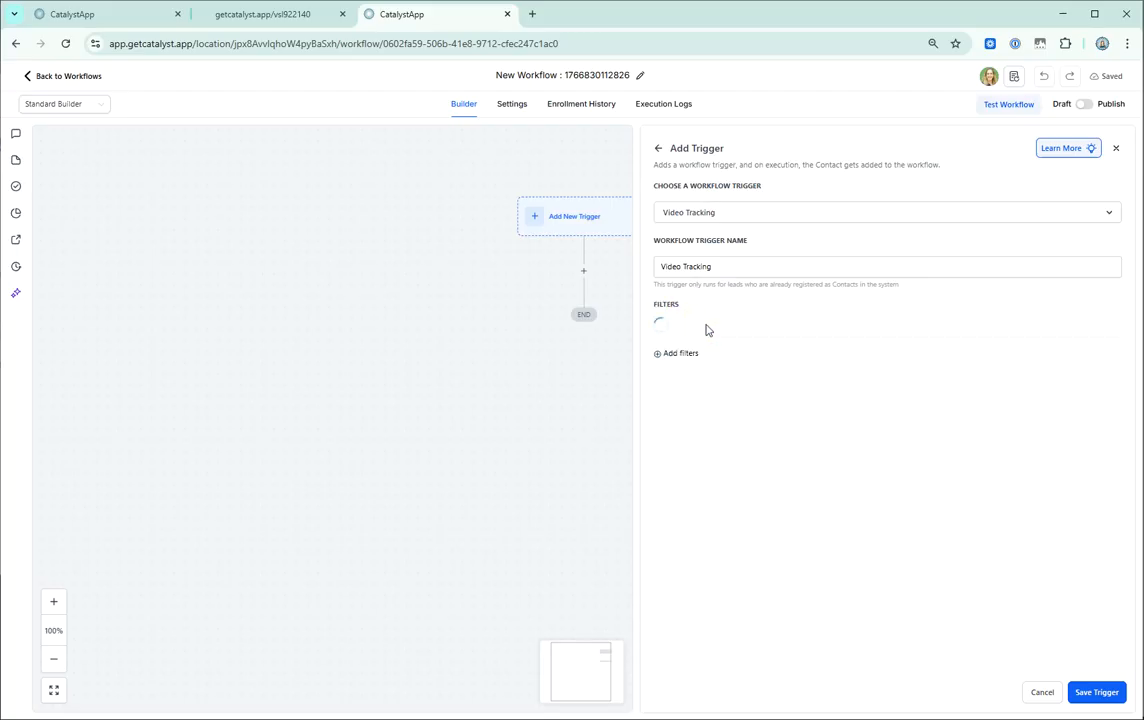
pyautogui.click(760, 338)
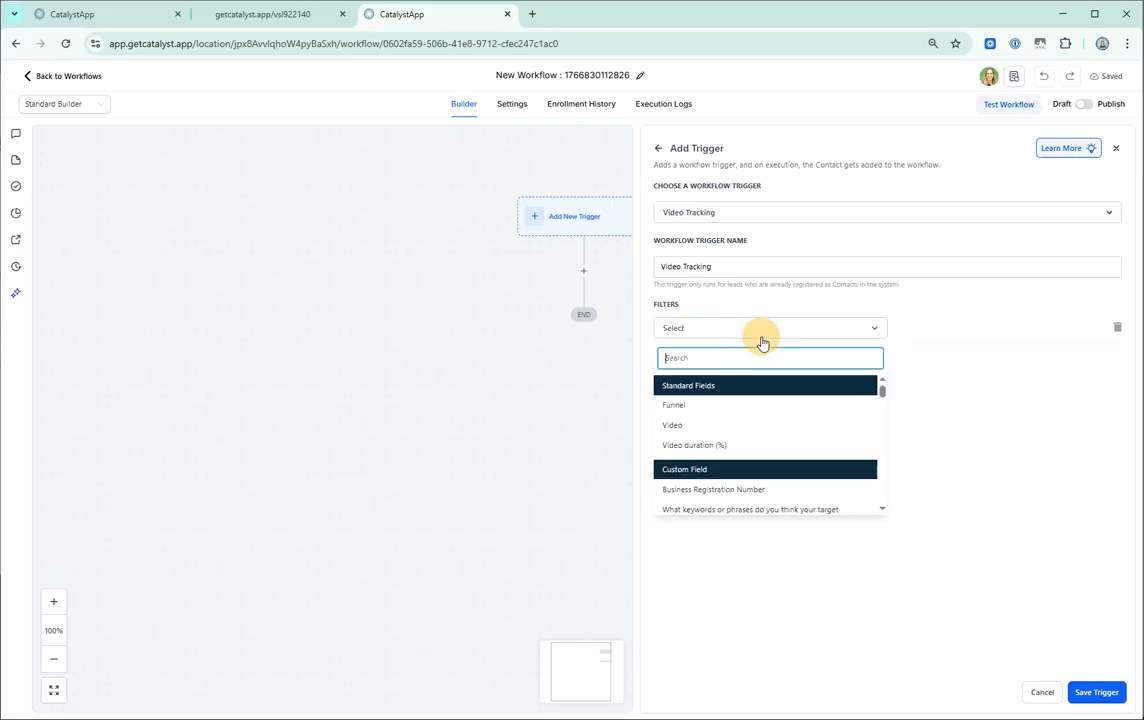
pyautogui.click(694, 427)
pyautogui.click(975, 333)
pyautogui.click(958, 356)
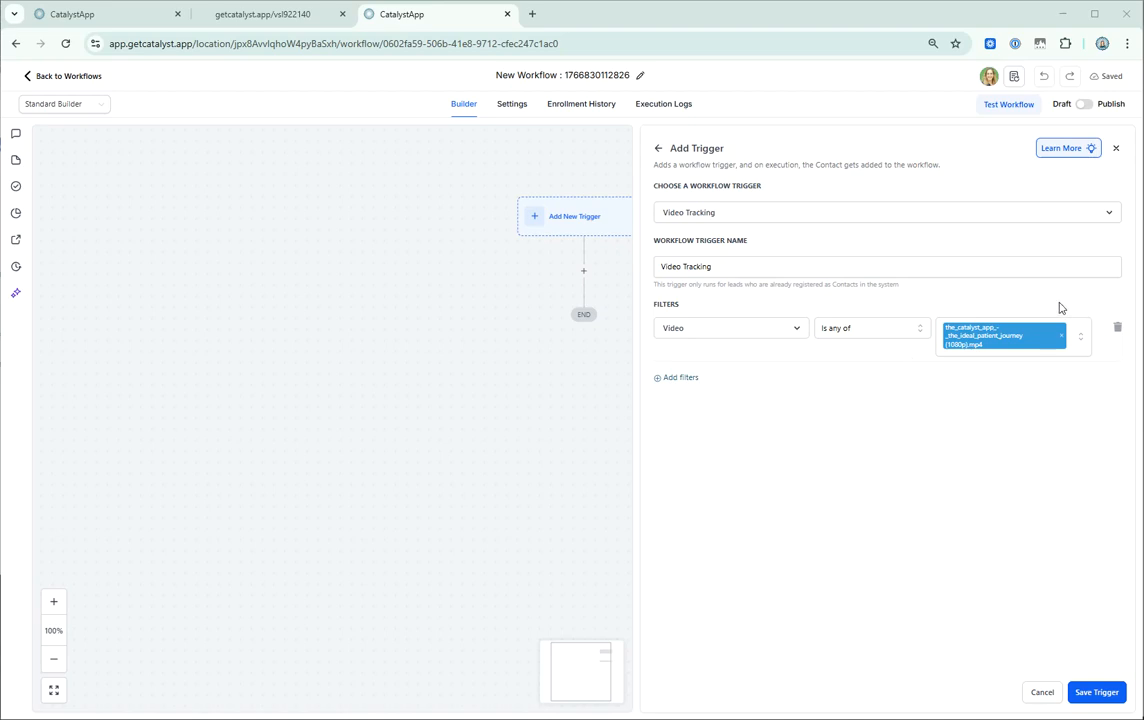
# Add a second trigger filter for Video duration (%) greater than 10.
pyautogui.click(679, 385)
pyautogui.click(683, 382)
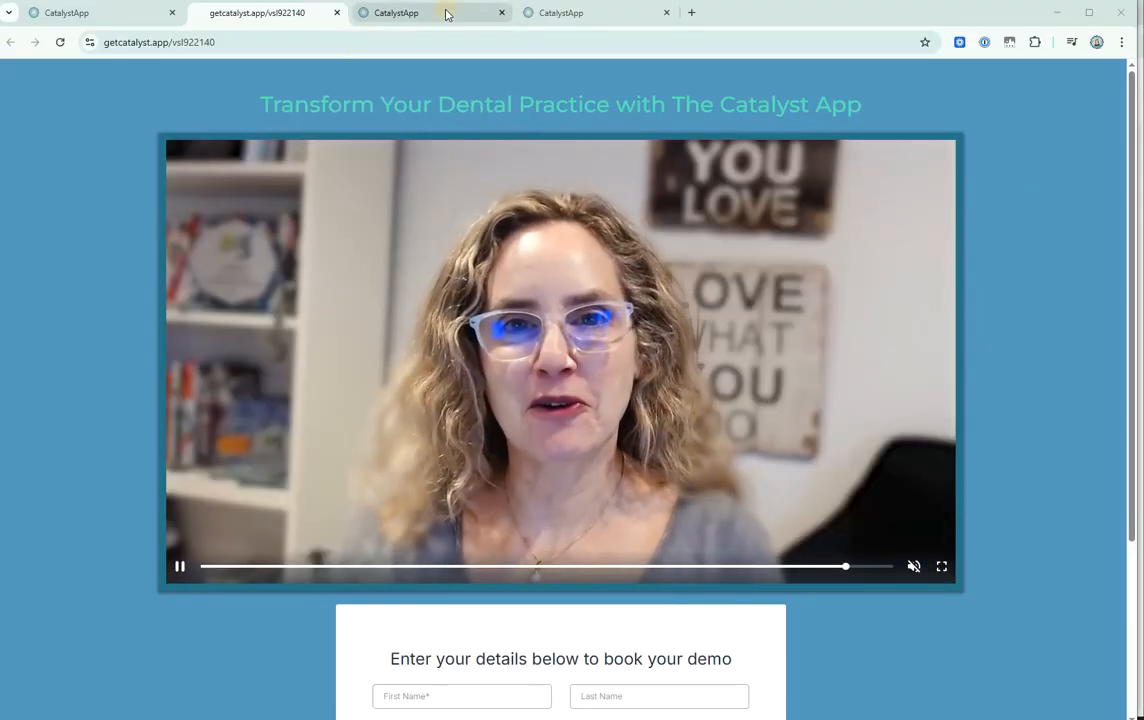
pyautogui.click(446, 14)
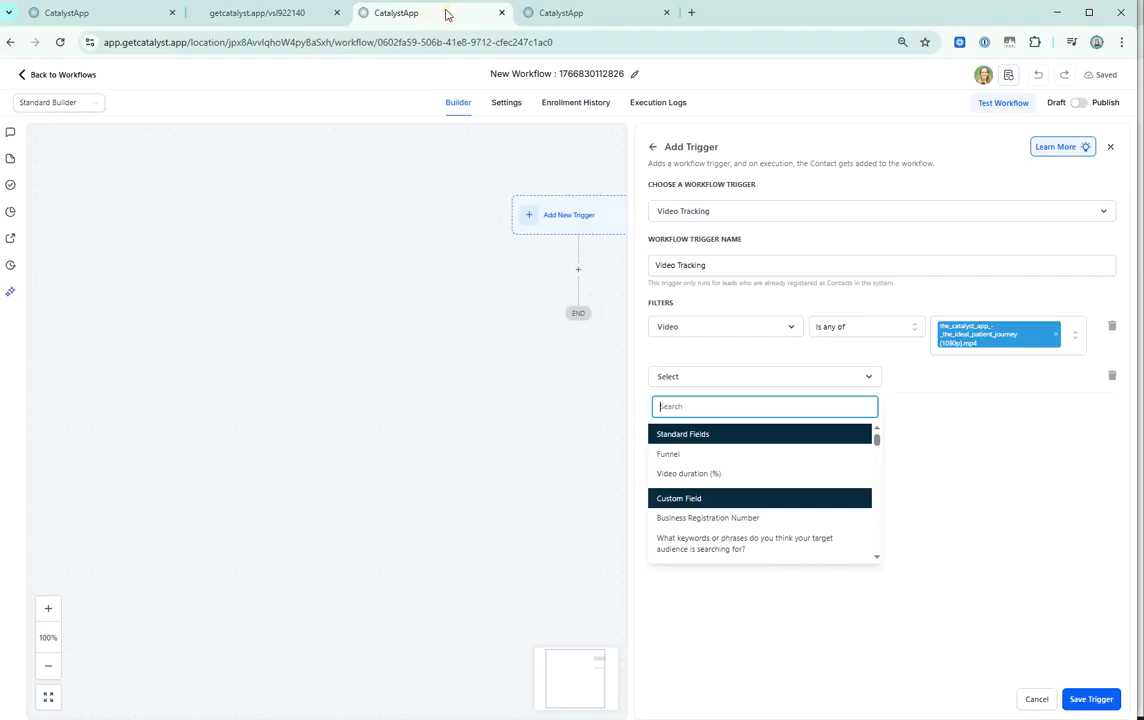
pyautogui.click(758, 473)
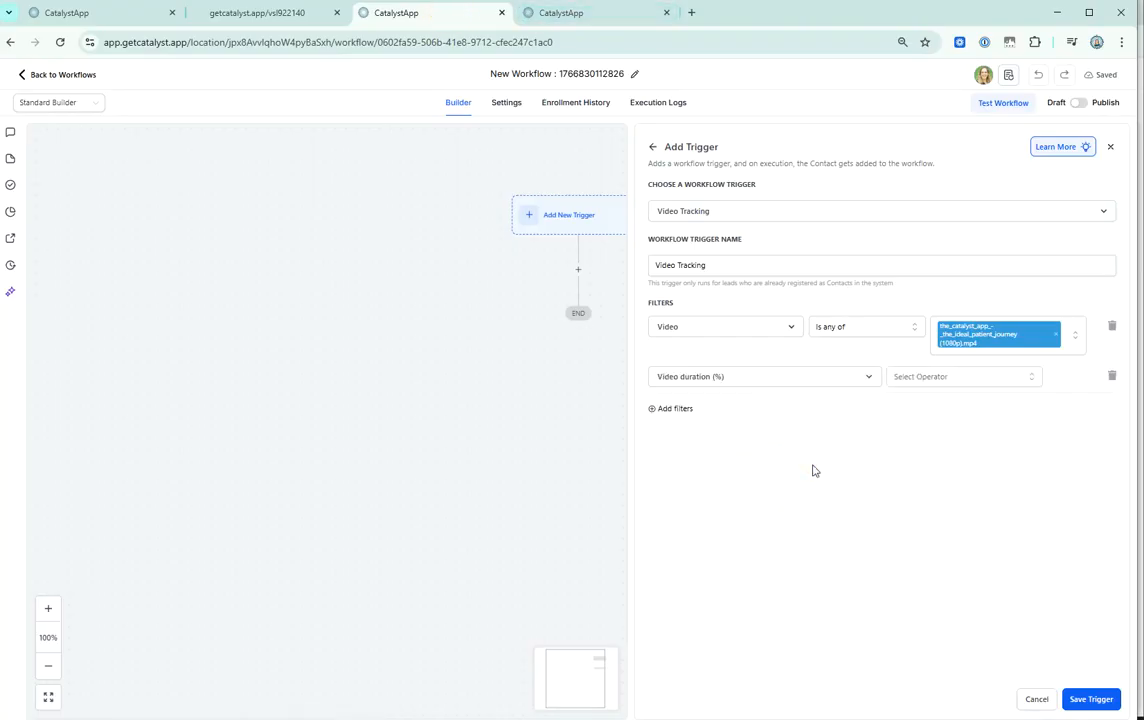
pyautogui.click(945, 376)
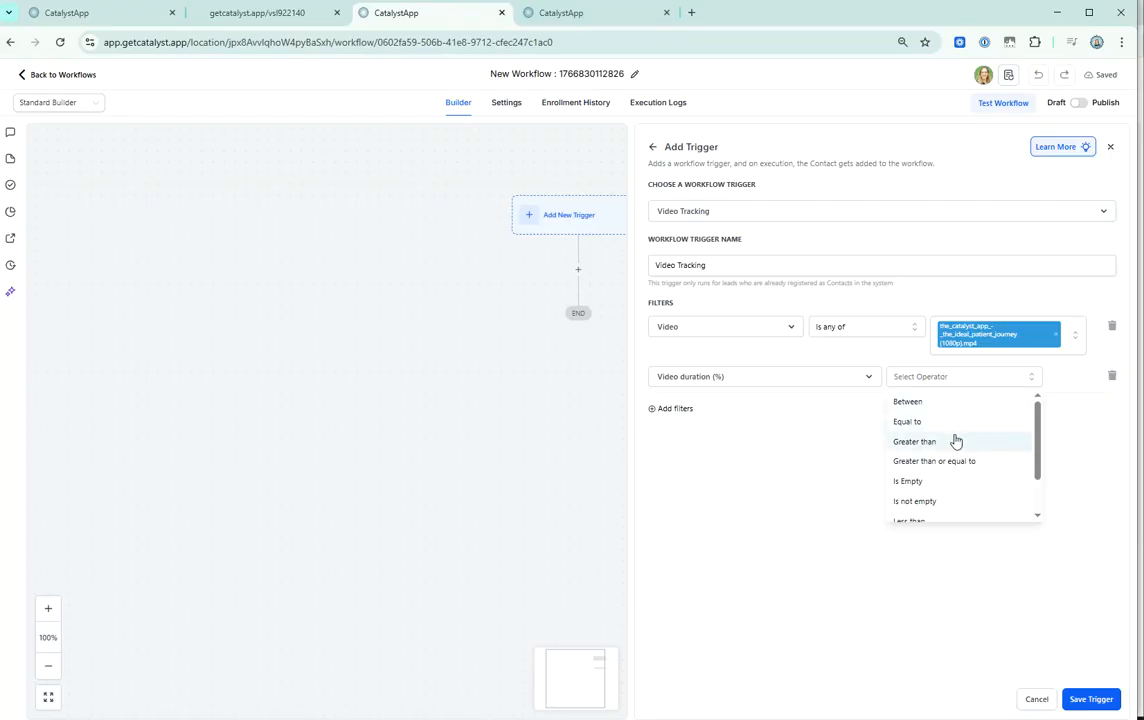
pyautogui.click(955, 440)
pyautogui.click(934, 381)
pyautogui.click(1075, 375)
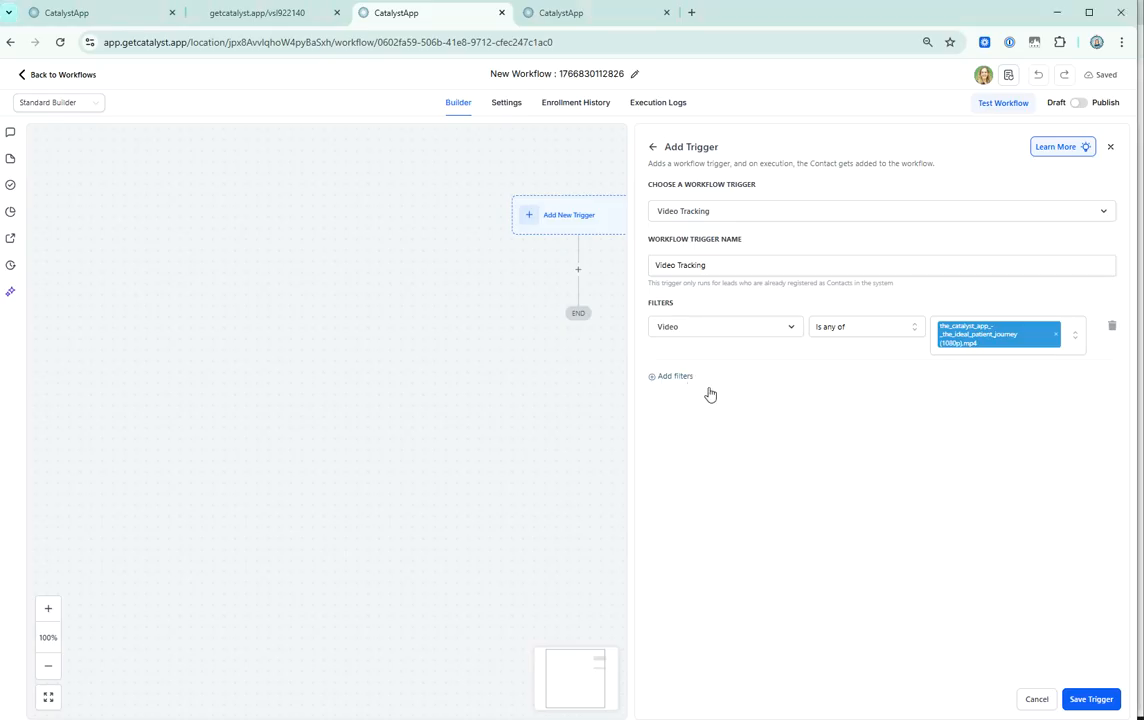
# Replace the video duration filter with Funnel is any of [20.01] Ideal Patient Journey, and save the trigger.
pyautogui.click(694, 380)
pyautogui.click(702, 381)
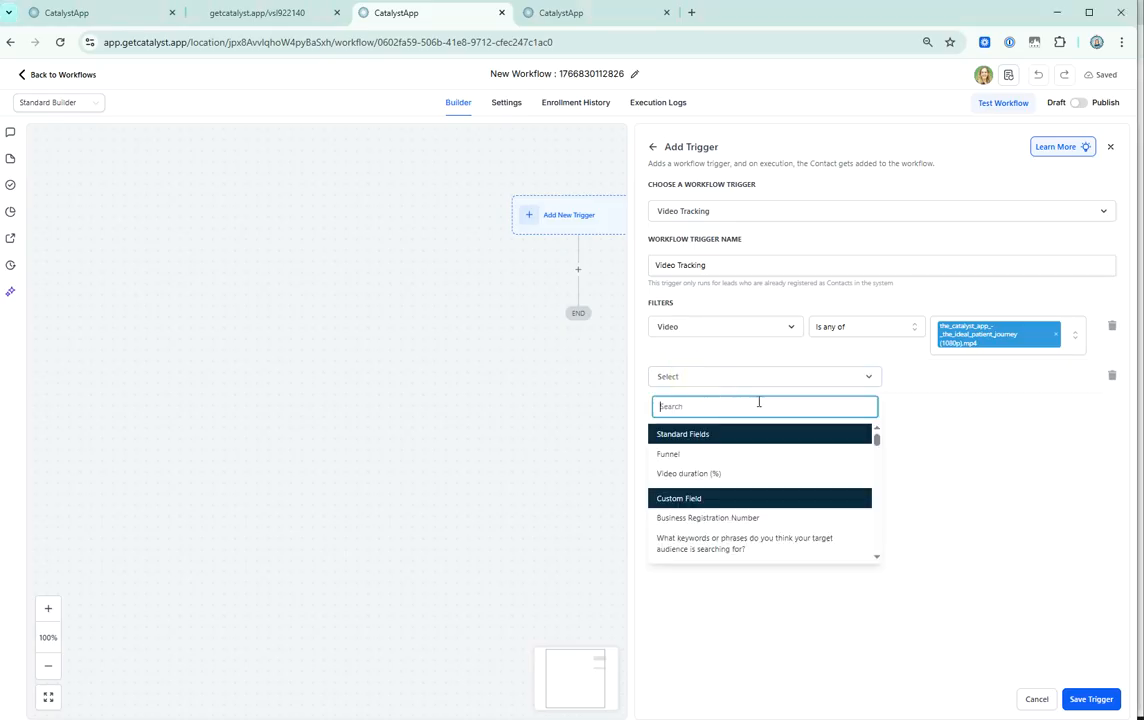
pyautogui.click(680, 455)
pyautogui.click(975, 378)
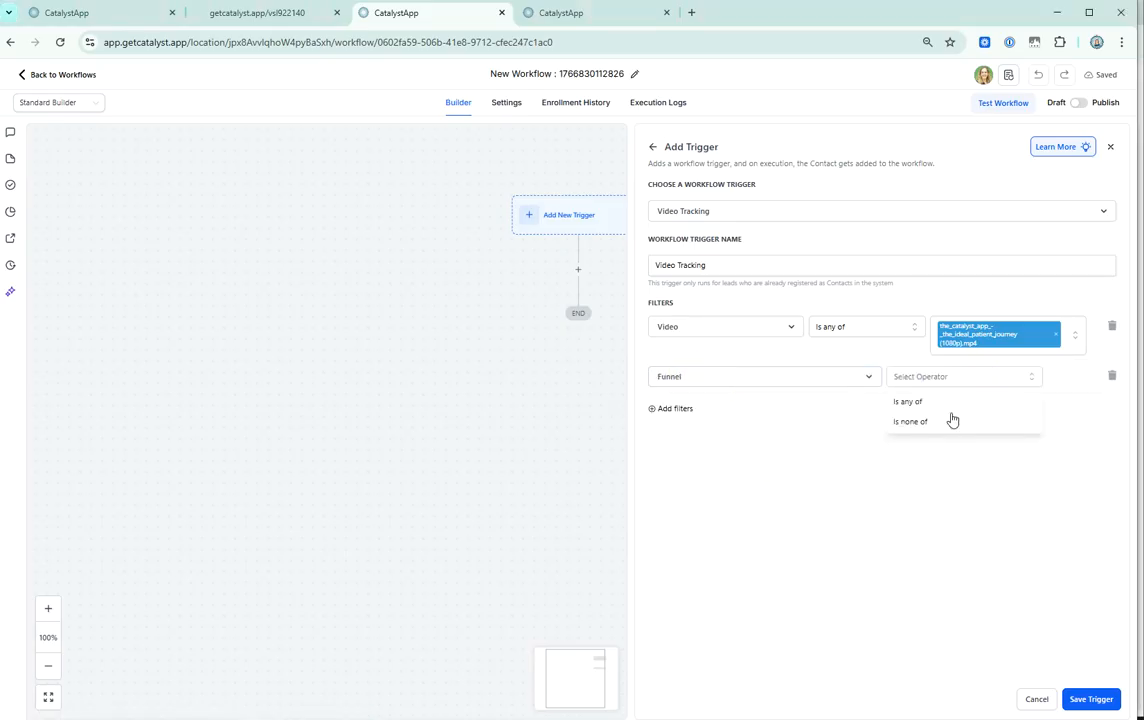
pyautogui.click(935, 403)
pyautogui.click(1001, 388)
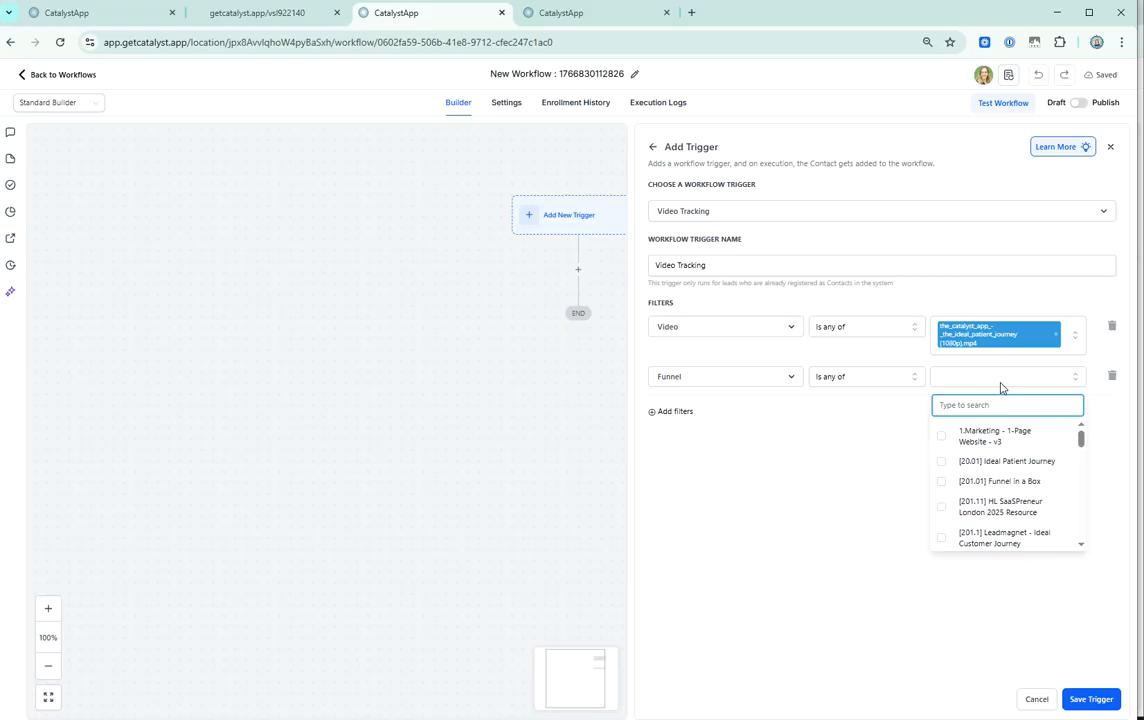
pyautogui.write('patin')
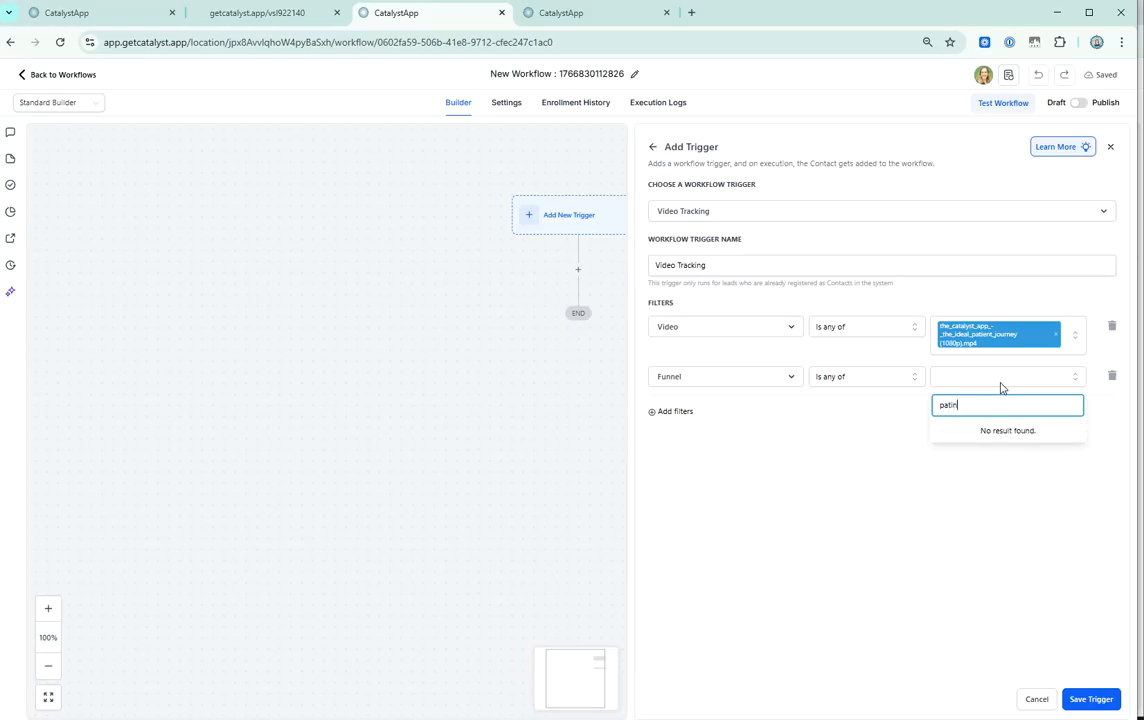
pyautogui.press('BackSpace')
pyautogui.click(1001, 432)
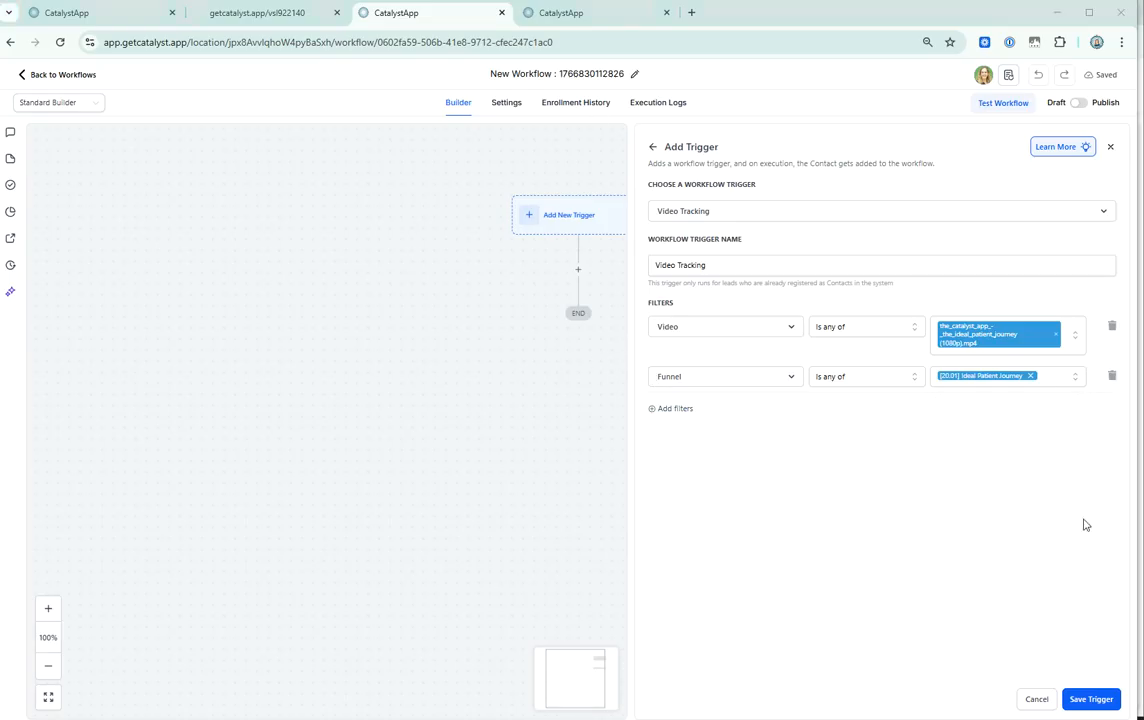
pyautogui.click(1090, 700)
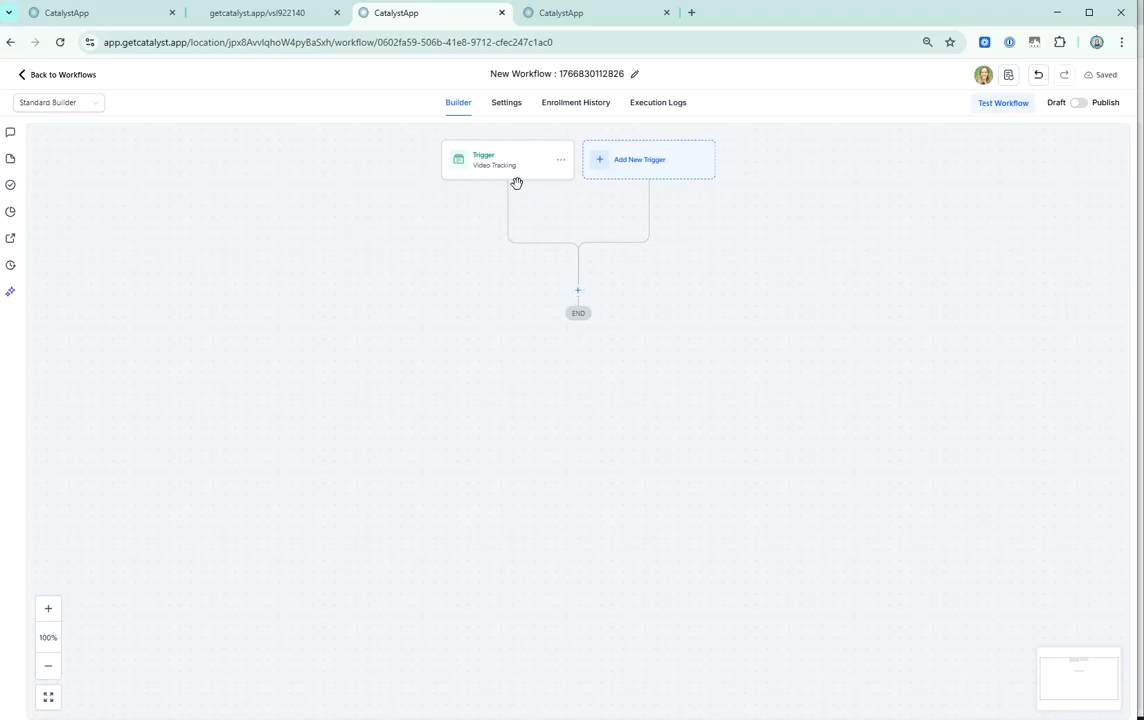
# Add a Wait action with a time delay below the Video Tracking trigger and save it.
pyautogui.click(579, 291)
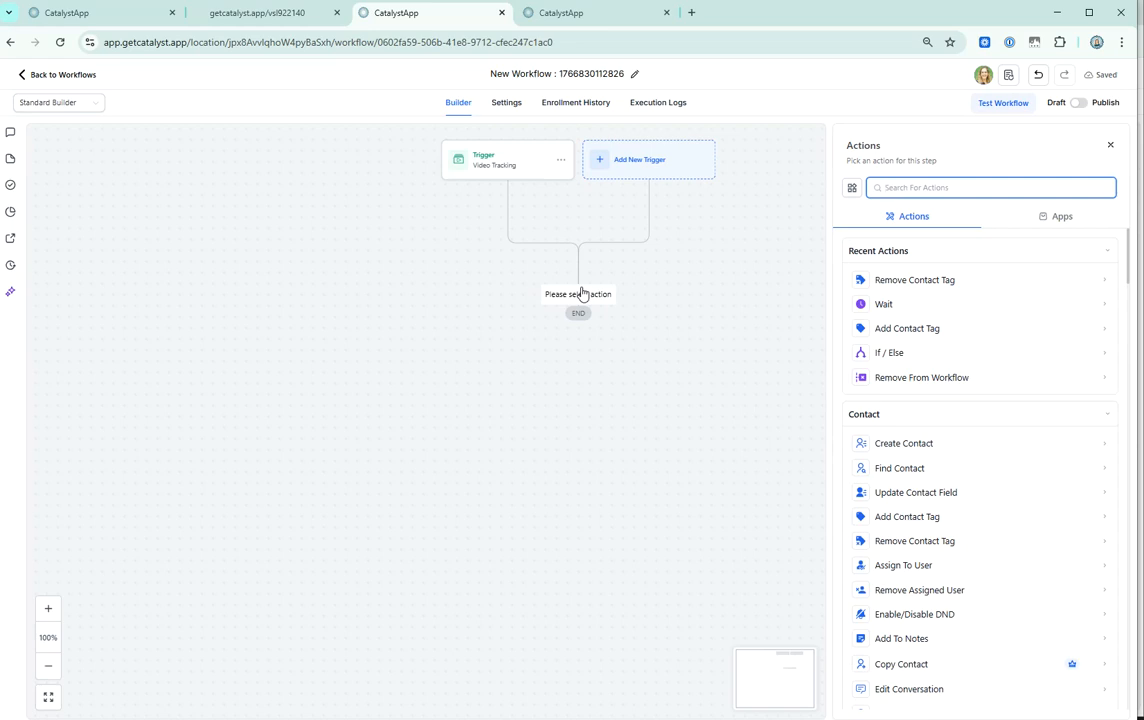
pyautogui.write('wait')
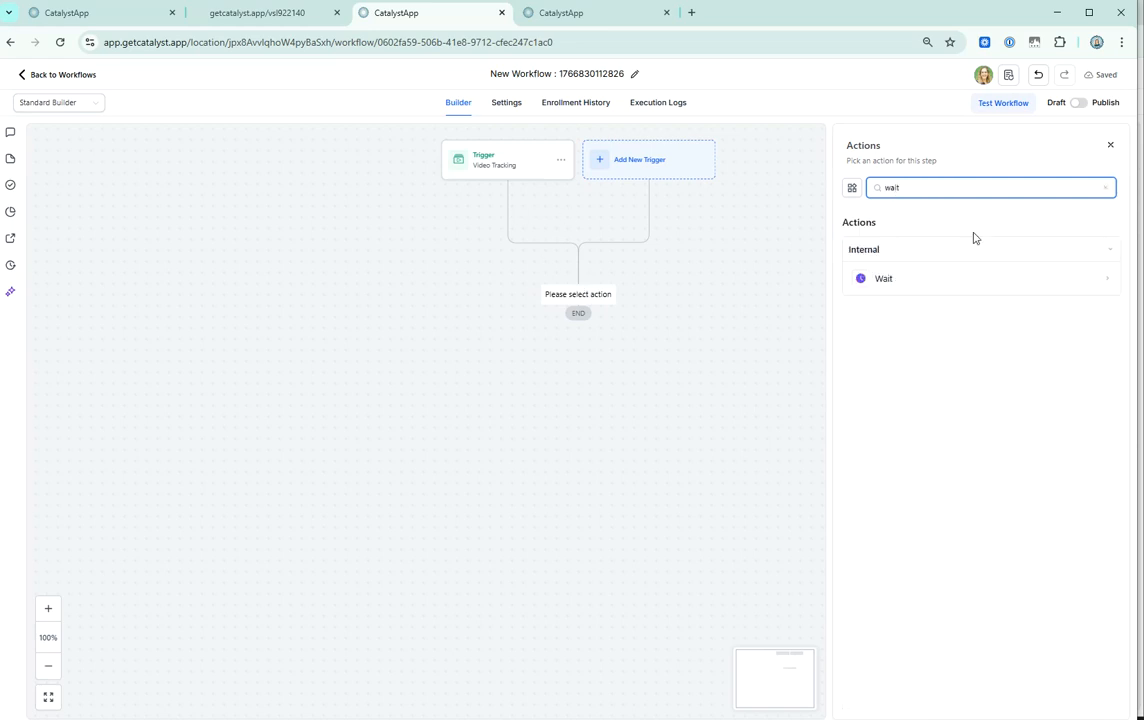
pyautogui.click(900, 279)
pyautogui.doubleClick(656, 305)
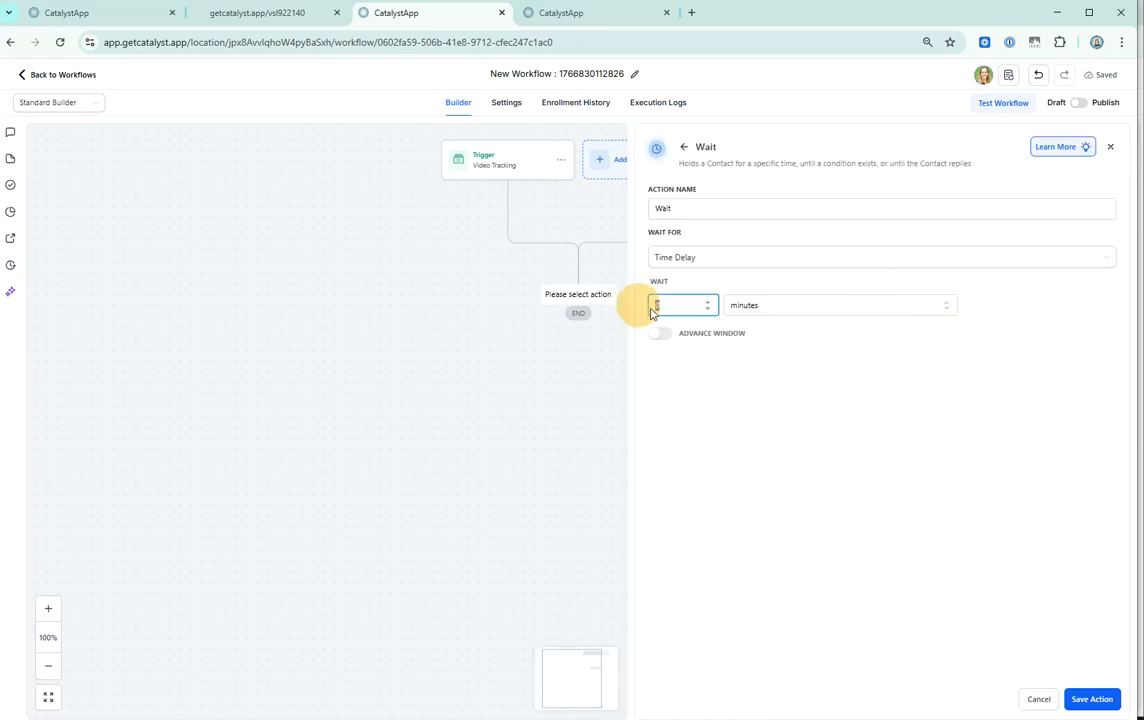
pyautogui.click(1092, 699)
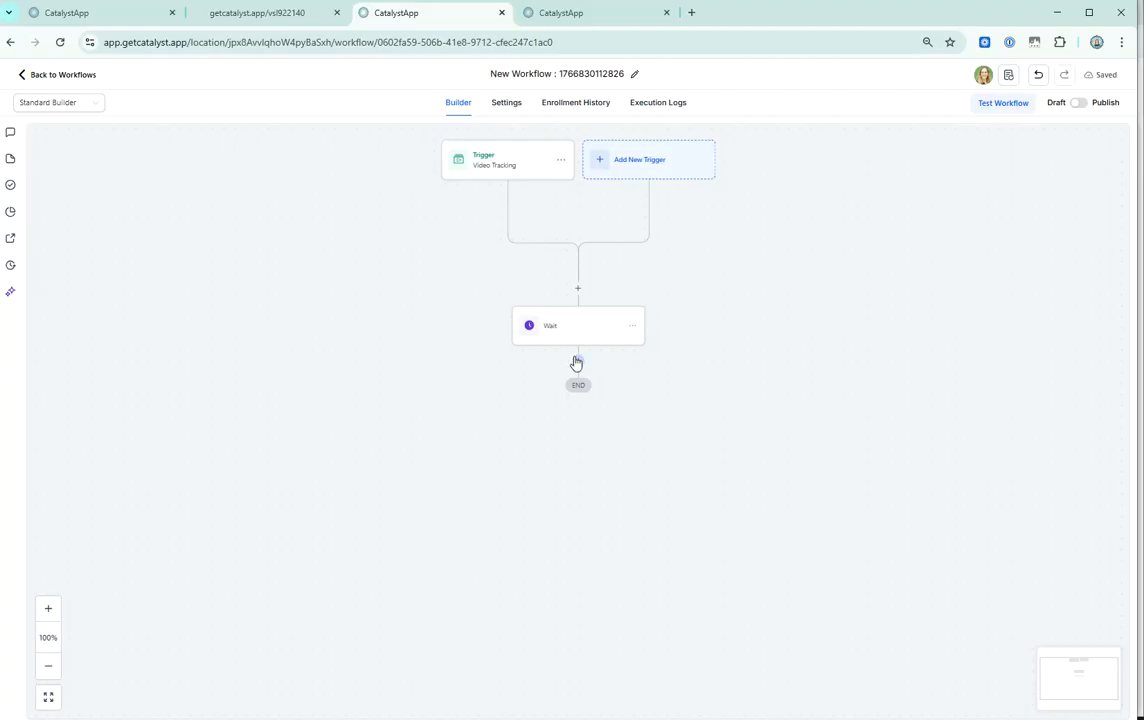
# Add an If / Else action after the Wait step.
pyautogui.moveTo(577, 363); pyautogui.dragTo(572, 388)
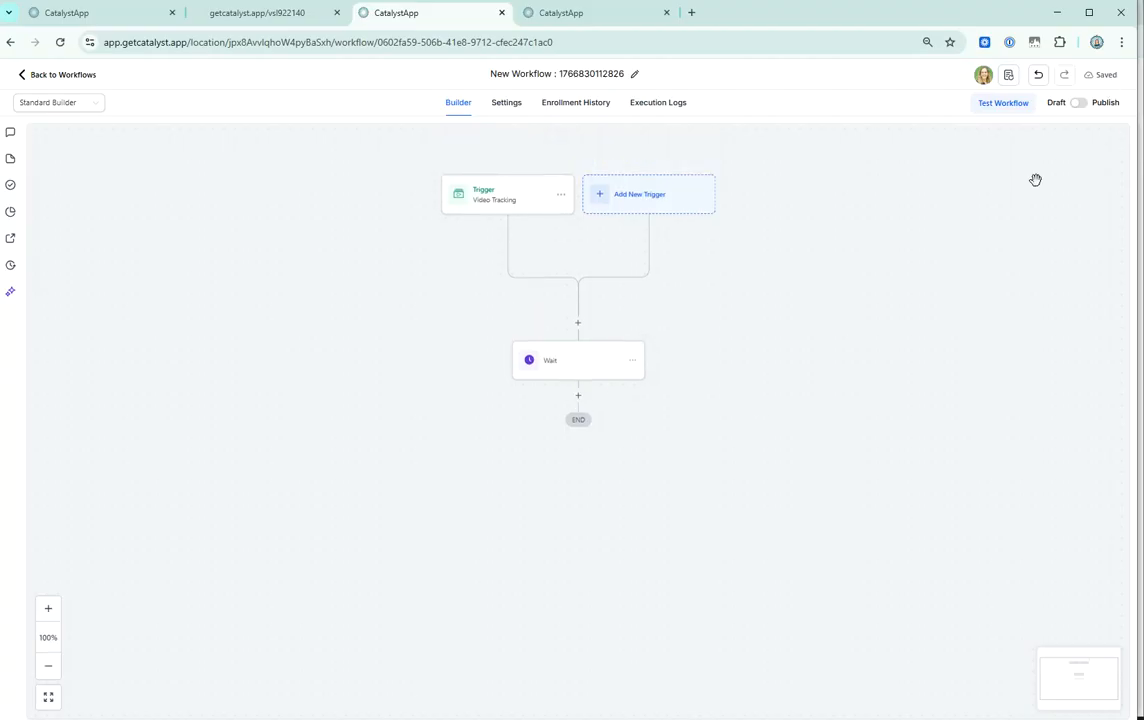
pyautogui.click(579, 396)
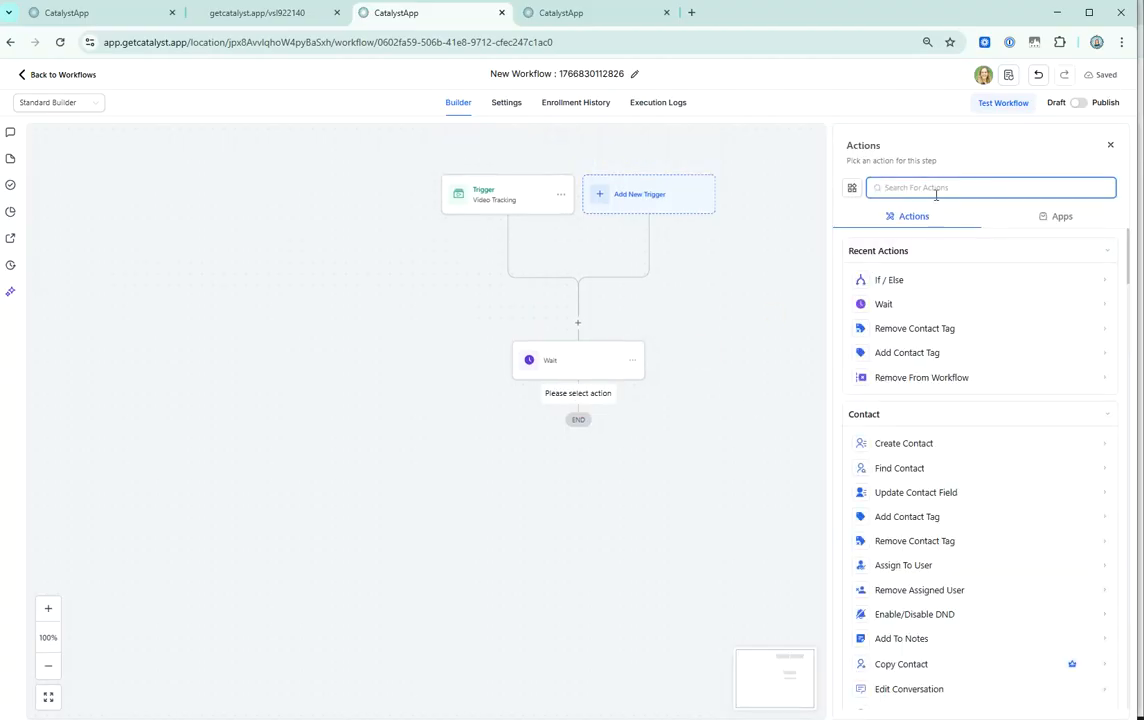
pyautogui.write('if')
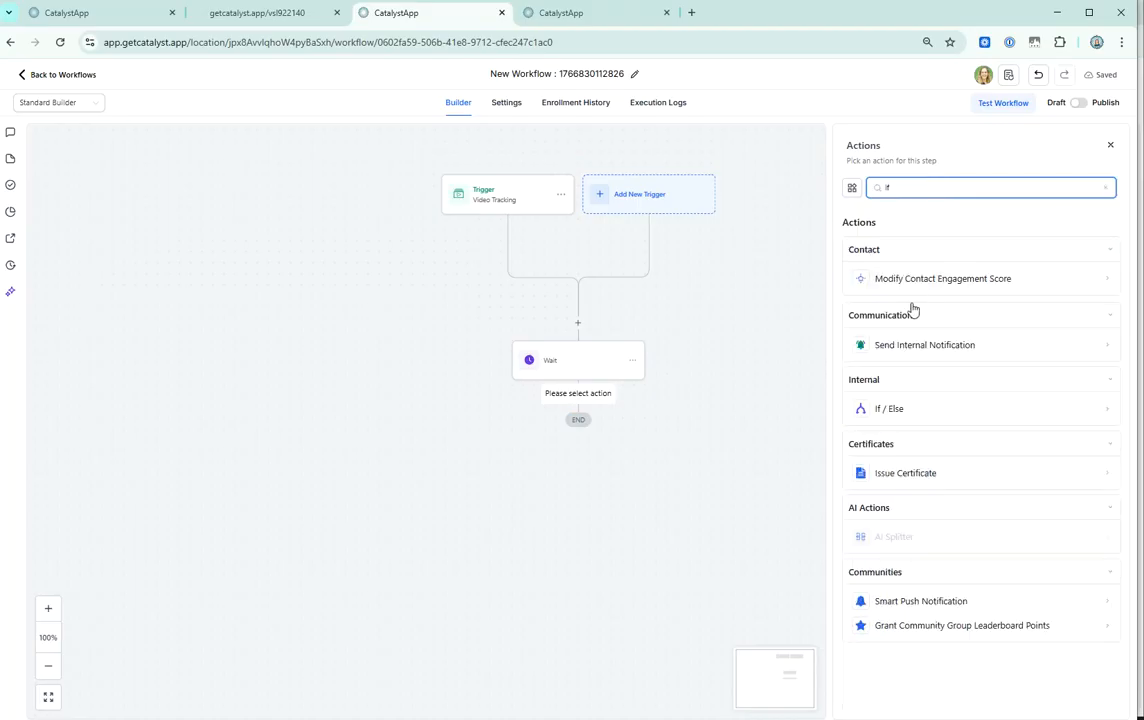
pyautogui.click(904, 415)
# Set the branch condition to Video is any of the_catalyst_app_-_the_ideal_patient_journey (1080p).mp4, from the Video Tracking fields.
pyautogui.click(703, 393)
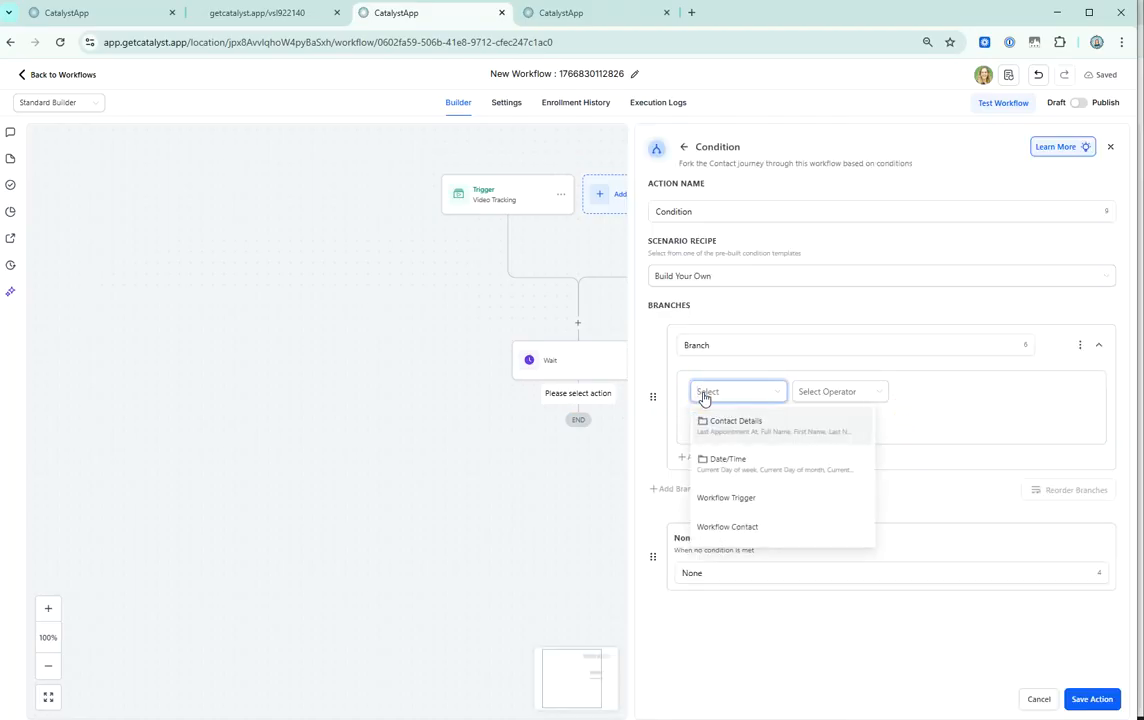
pyautogui.write('vide')
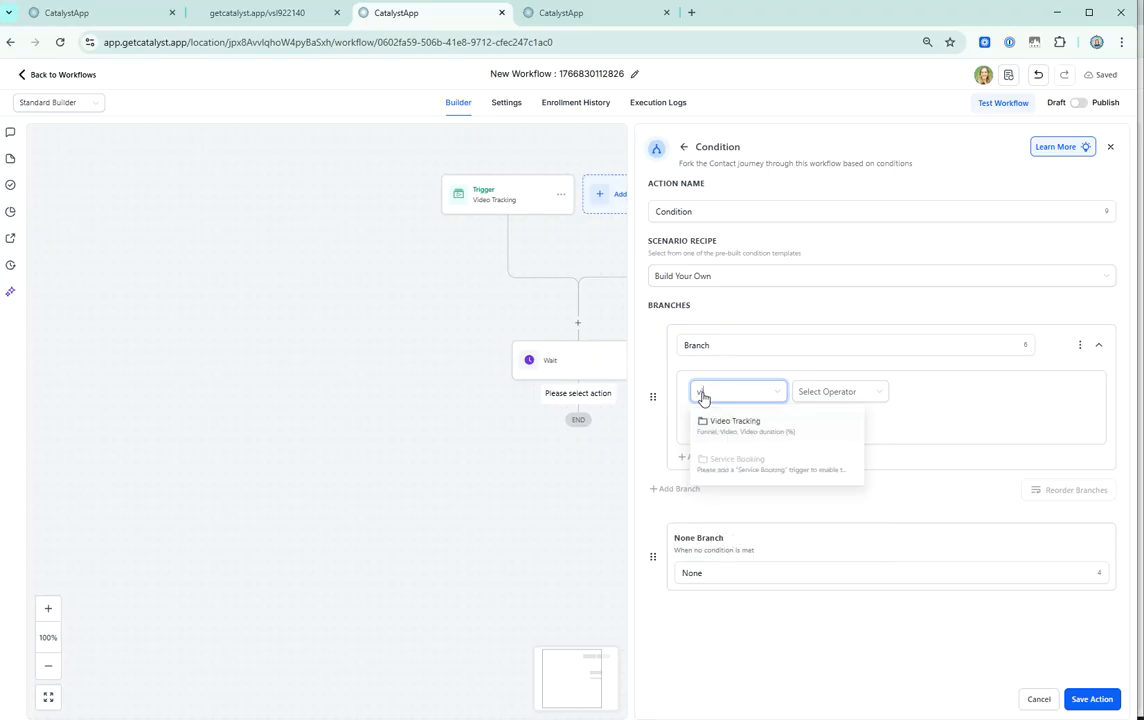
pyautogui.click(716, 425)
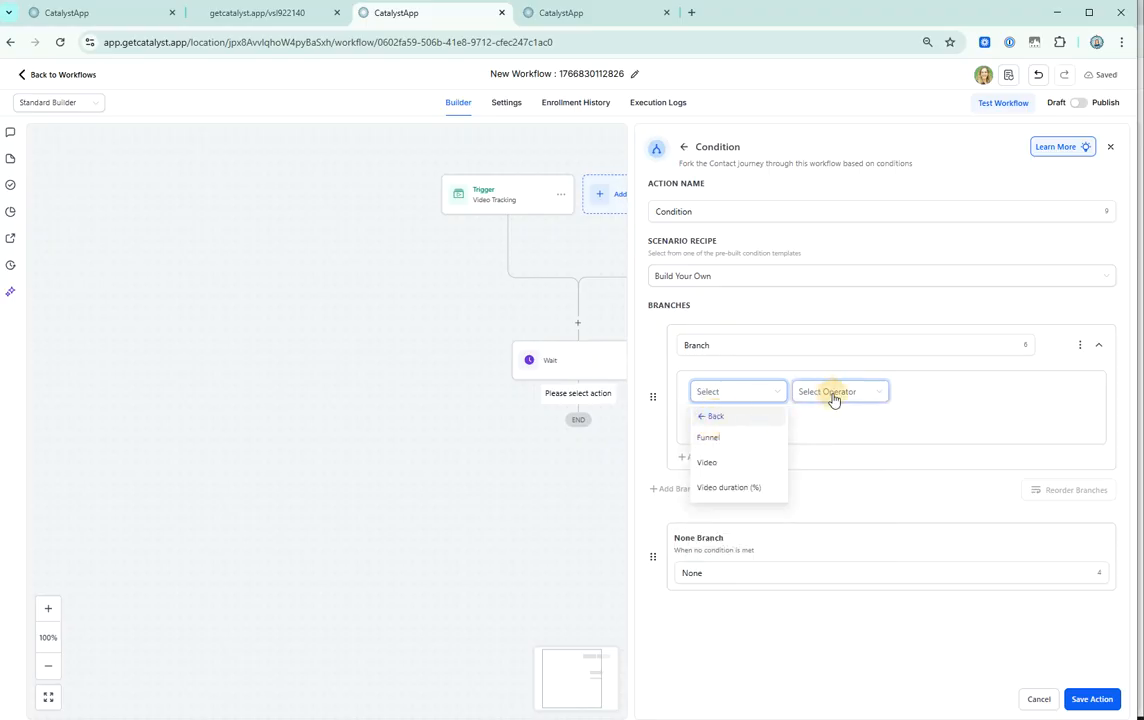
pyautogui.click(718, 464)
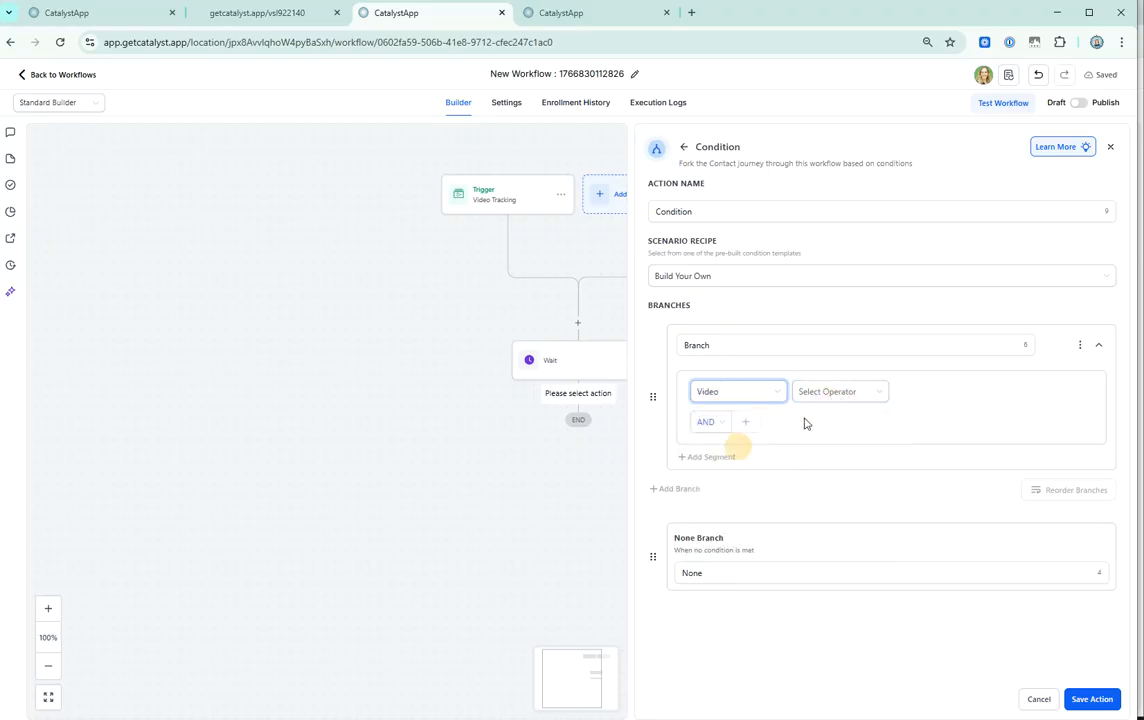
pyautogui.click(826, 393)
pyautogui.click(858, 413)
pyautogui.click(958, 390)
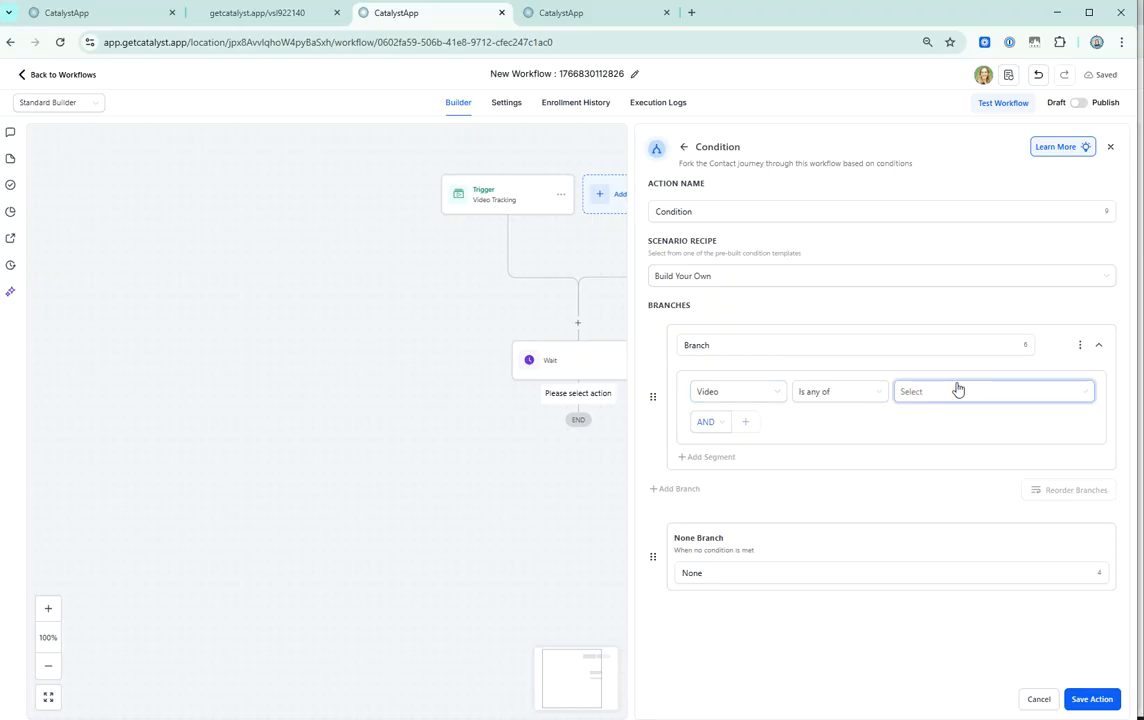
pyautogui.write('pat')
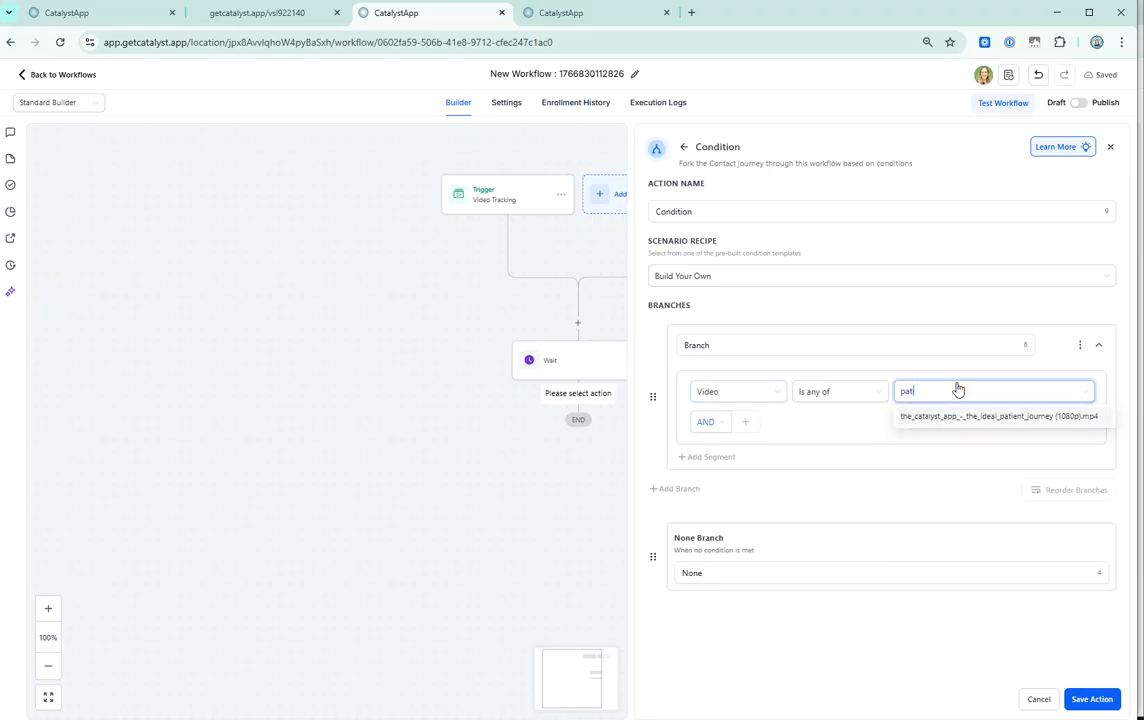
pyautogui.click(952, 415)
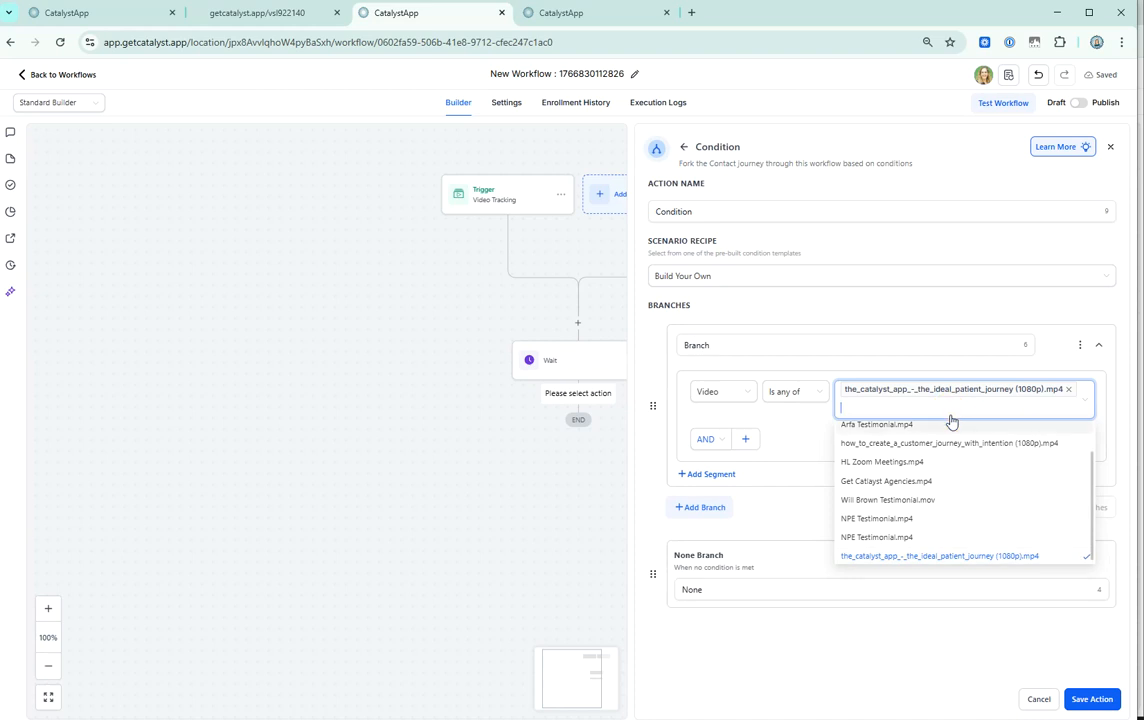
# Add a second AND condition to the branch using Video duration (%) from the Video Tracking fields.
pyautogui.click(790, 458)
pyautogui.click(714, 427)
pyautogui.click(743, 425)
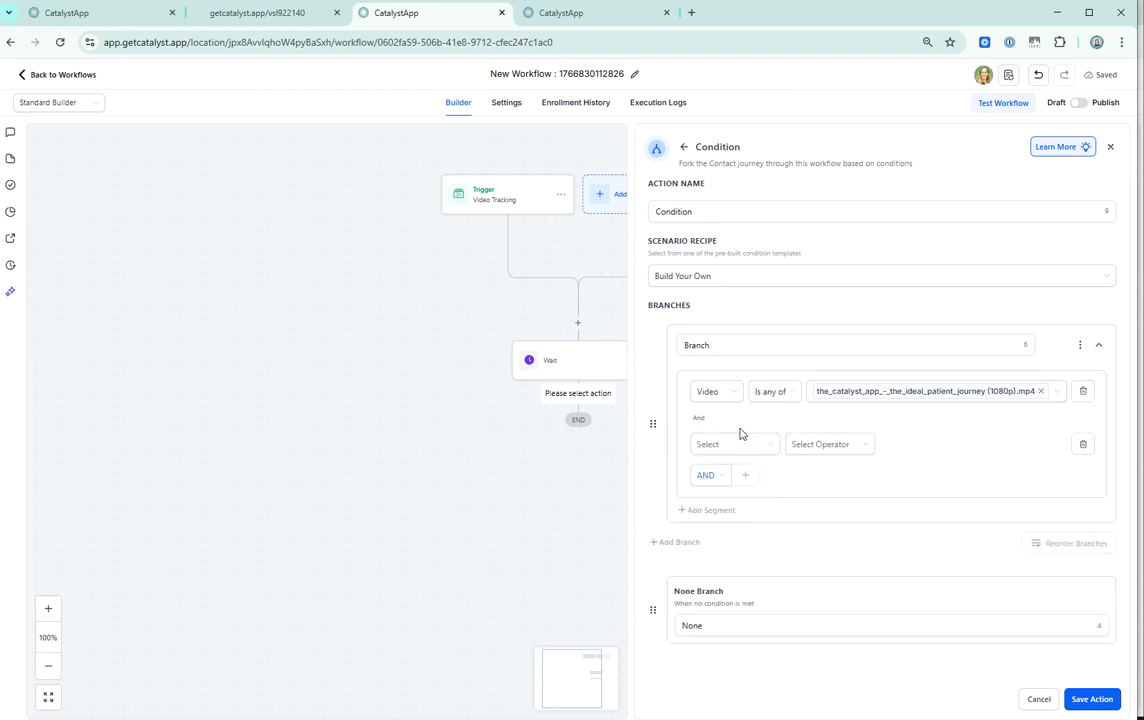
pyautogui.click(745, 446)
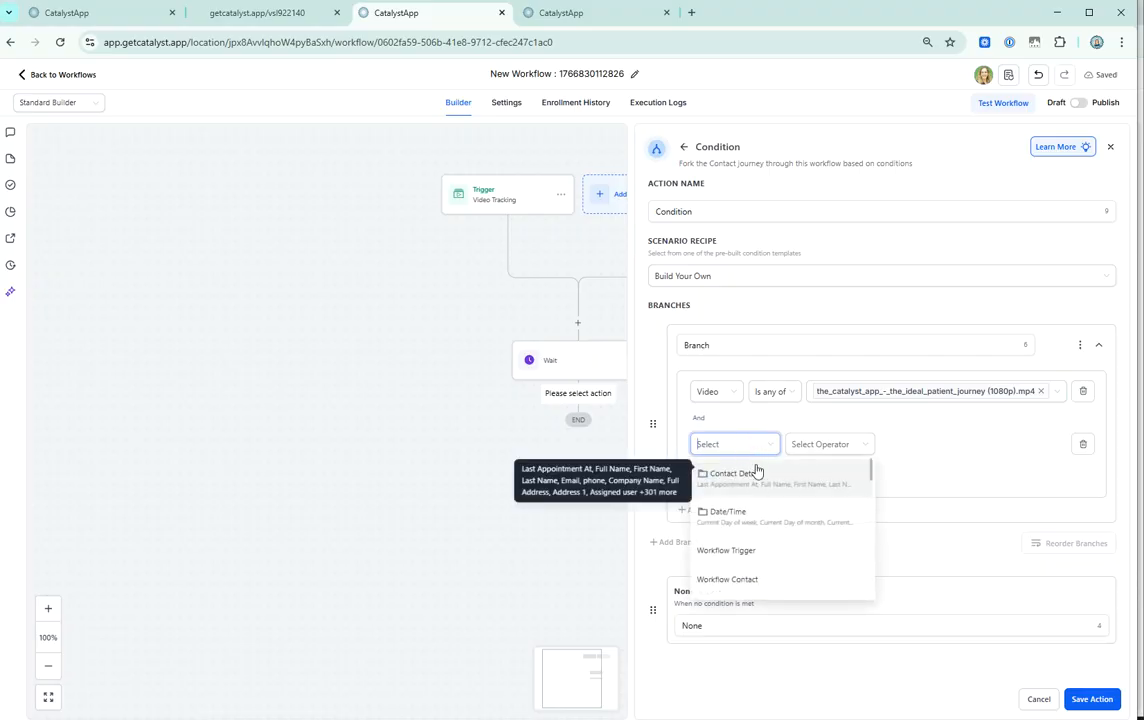
pyautogui.write('vid')
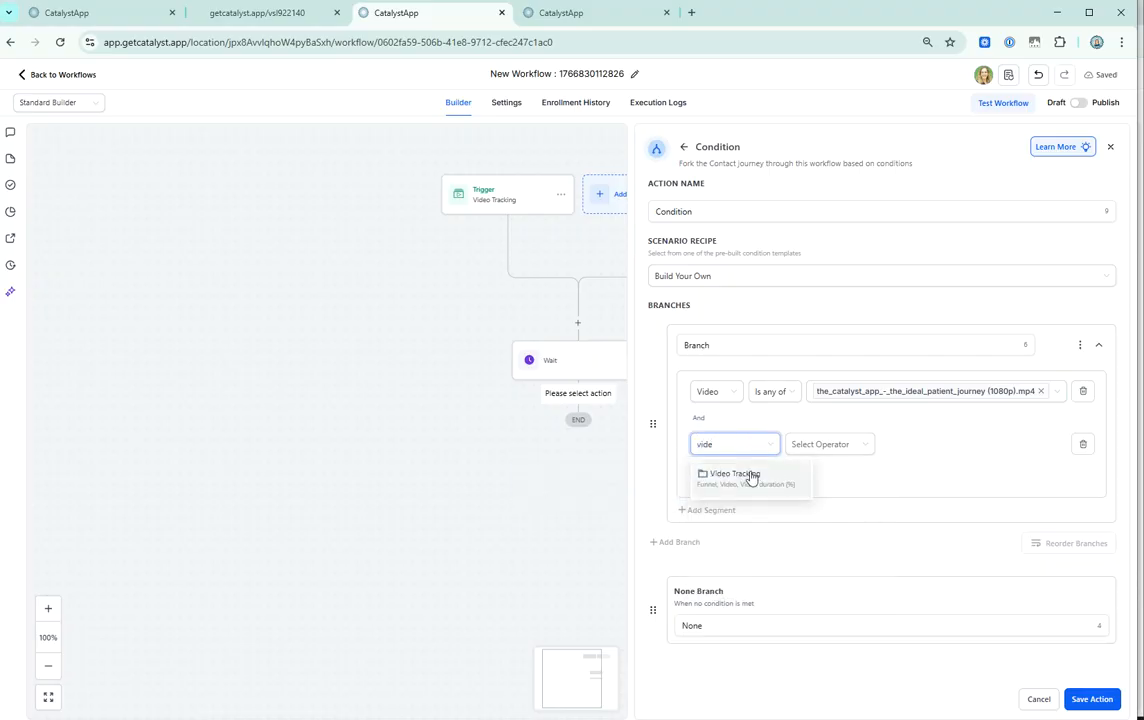
pyautogui.write('e')
pyautogui.click(745, 473)
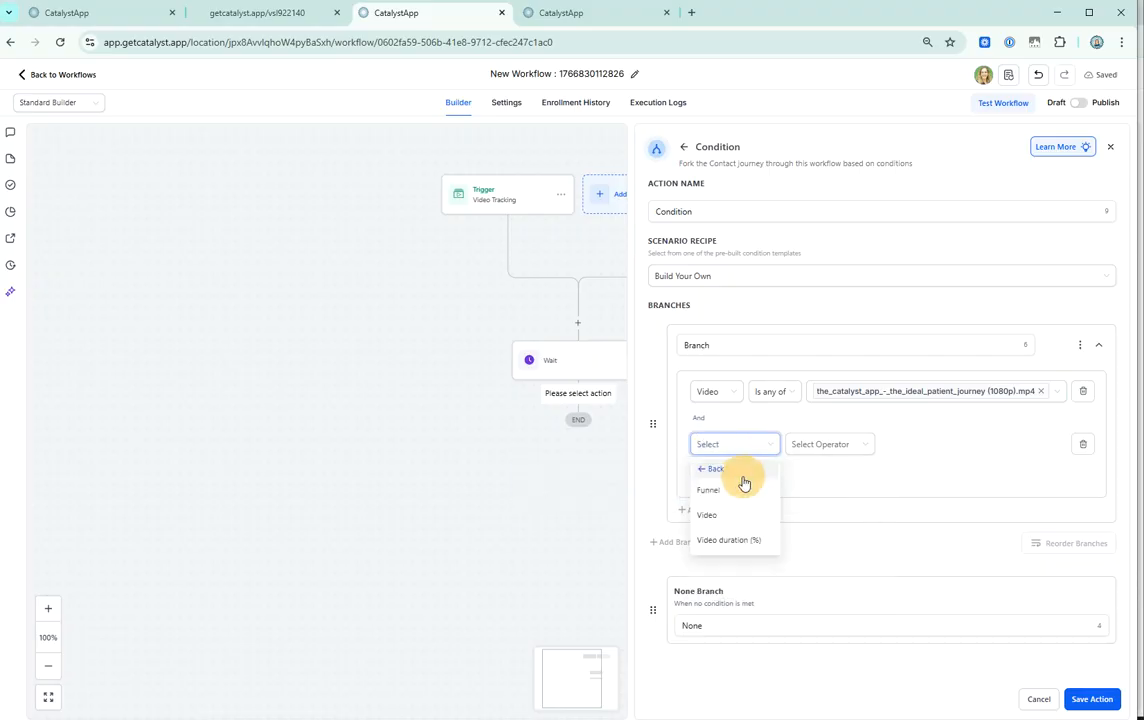
pyautogui.click(725, 542)
# Set the video duration condition to Greater than or equal to 10 and save the If / Else action.
pyautogui.click(812, 450)
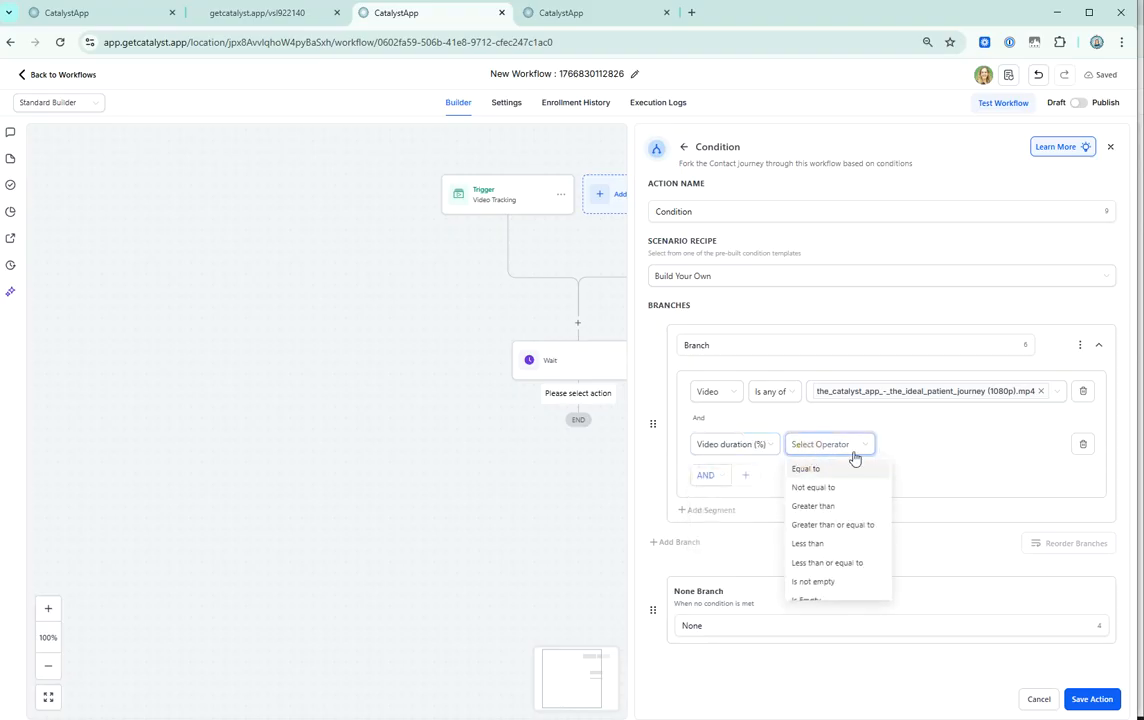
pyautogui.click(833, 525)
pyautogui.click(923, 440)
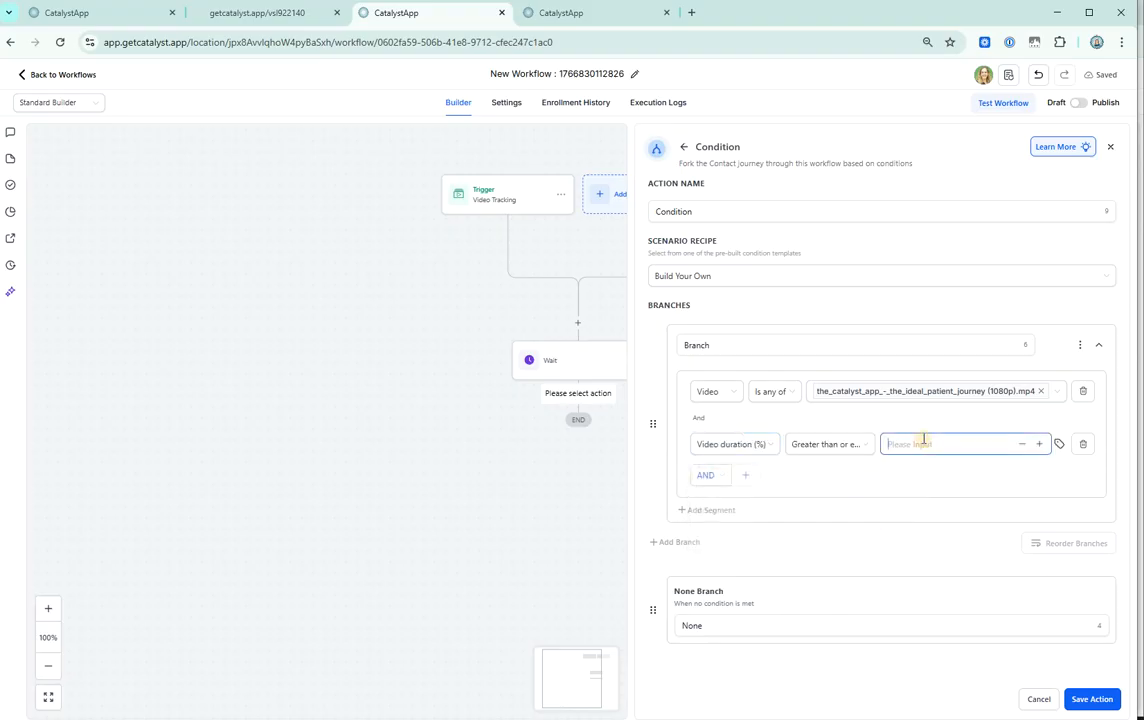
pyautogui.write('10')
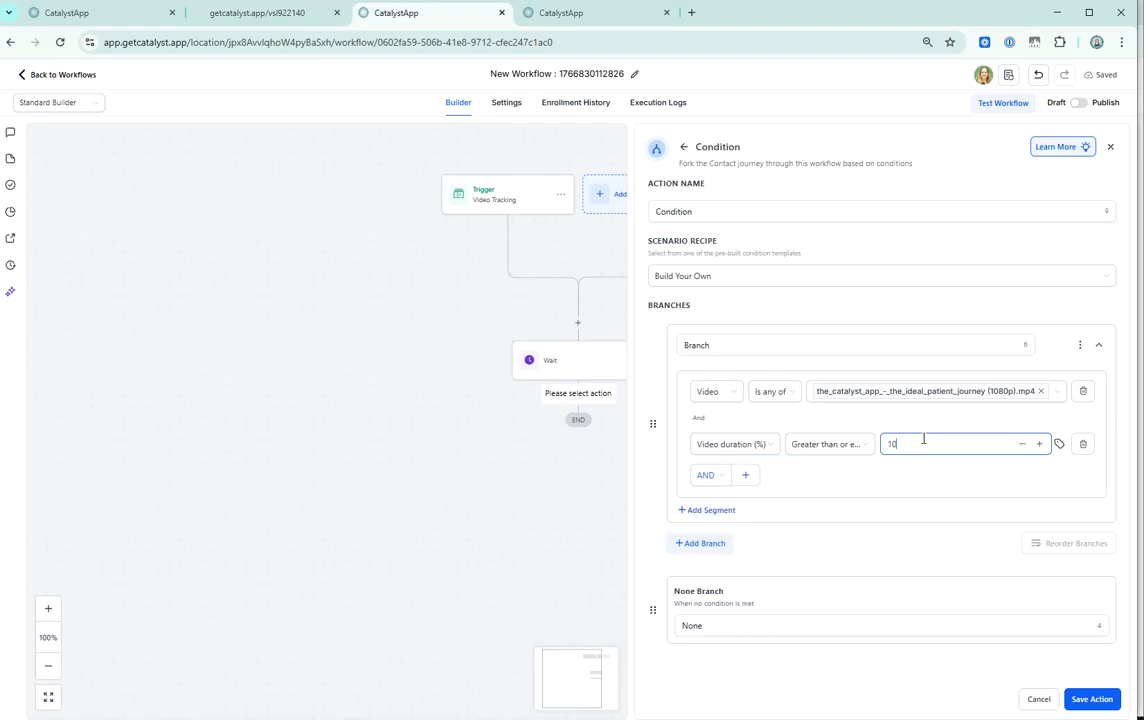
pyautogui.click(1091, 699)
# Reopen the condition's settings and rename its first branch 10%.
pyautogui.moveTo(314, 452); pyautogui.dragTo(776, 508)
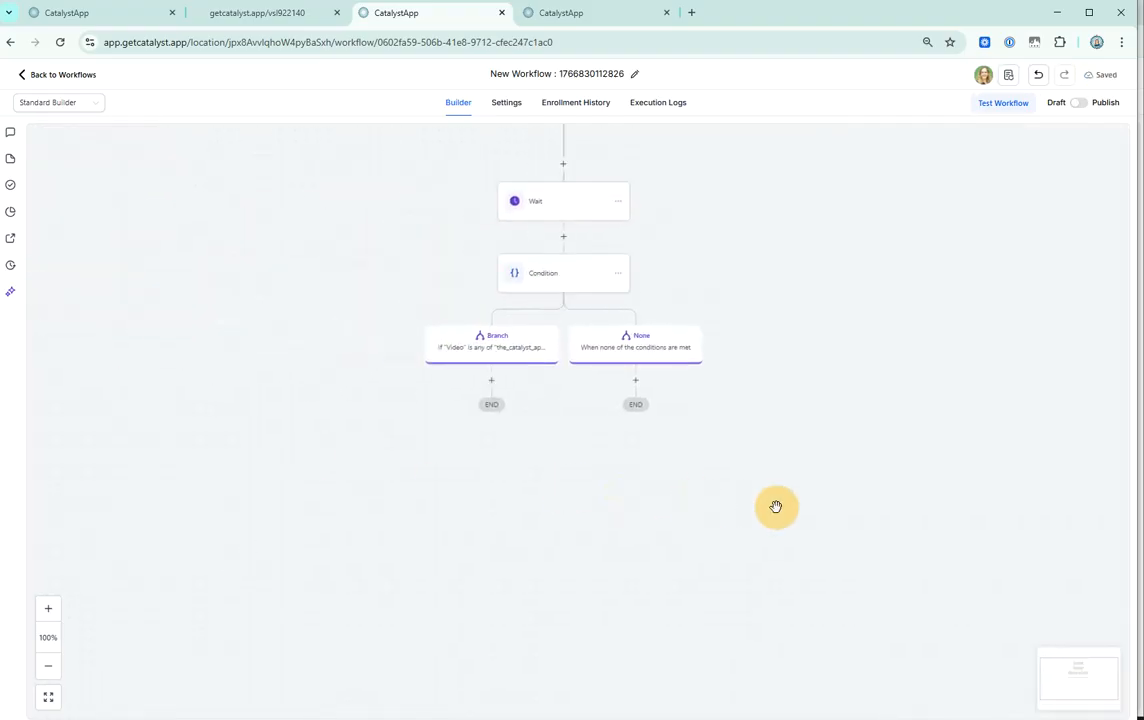
pyautogui.click(452, 345)
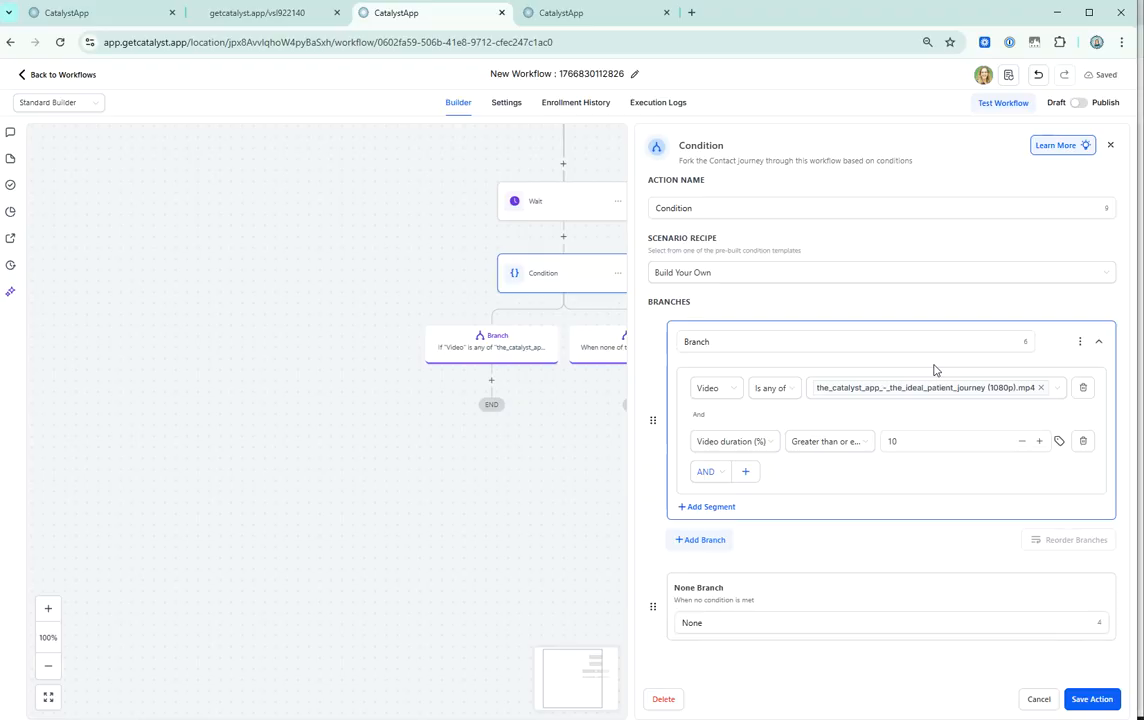
pyautogui.click(715, 341)
pyautogui.hotkey('ctrl', 'a')
pyautogui.write('10')
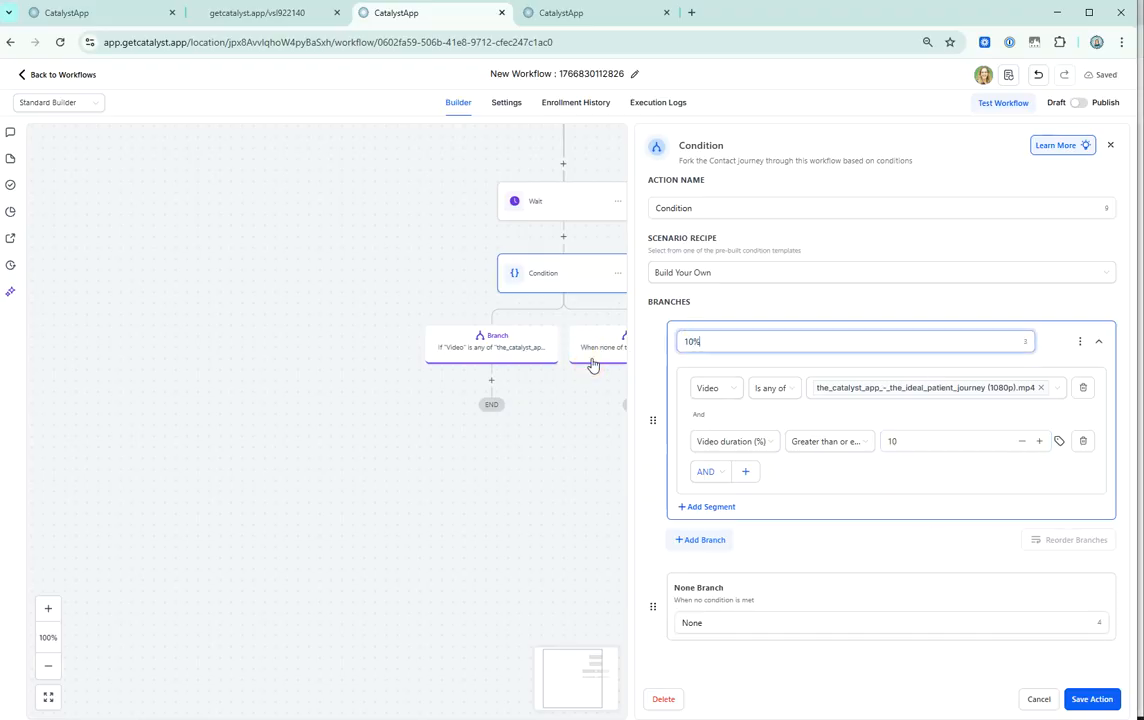
# Clone the 10% branch and rename the copy 20.
pyautogui.click(1080, 341)
pyautogui.click(1035, 342)
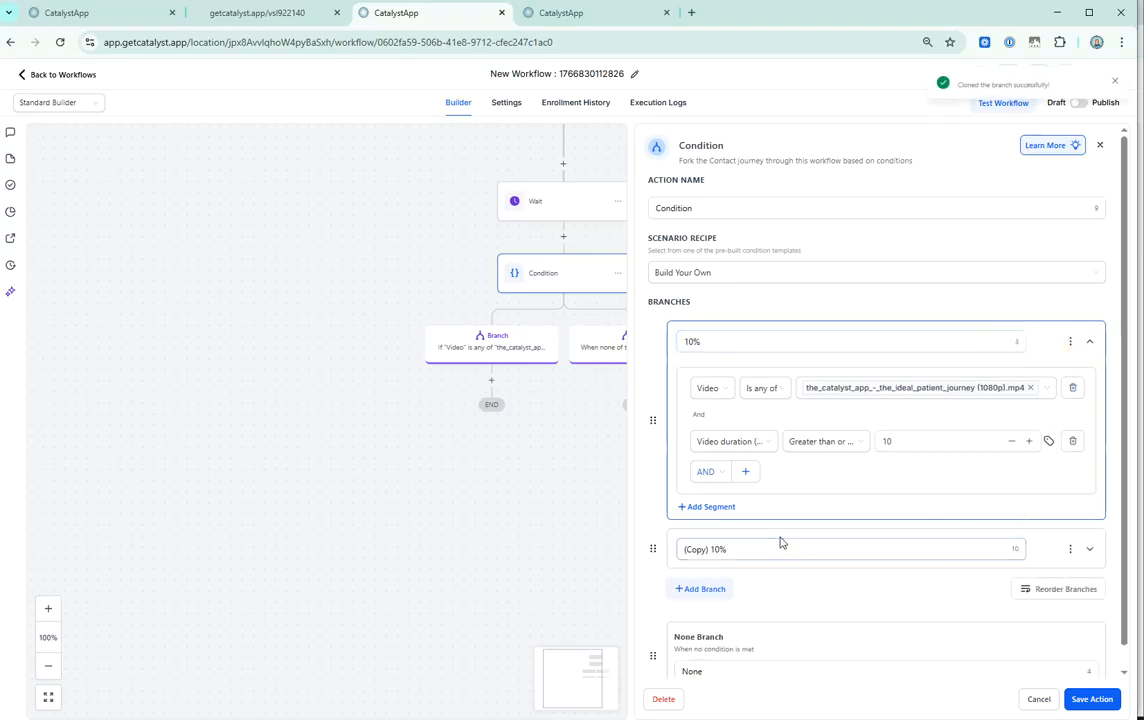
pyautogui.moveTo(781, 541); pyautogui.dragTo(513, 544)
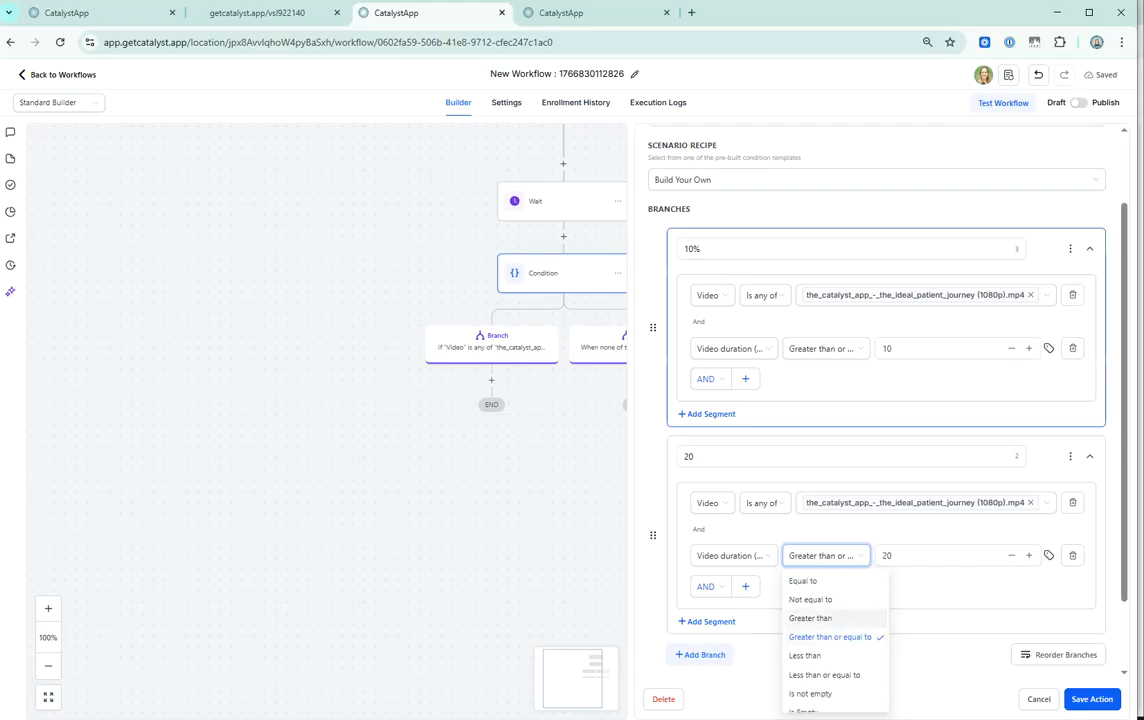
# Limit the 20 branch to Video duration (%) Greater than 11 and Less than or equal to 20.
pyautogui.click(855, 659)
pyautogui.click(825, 554)
pyautogui.click(810, 618)
pyautogui.click(922, 555)
pyautogui.write('11')
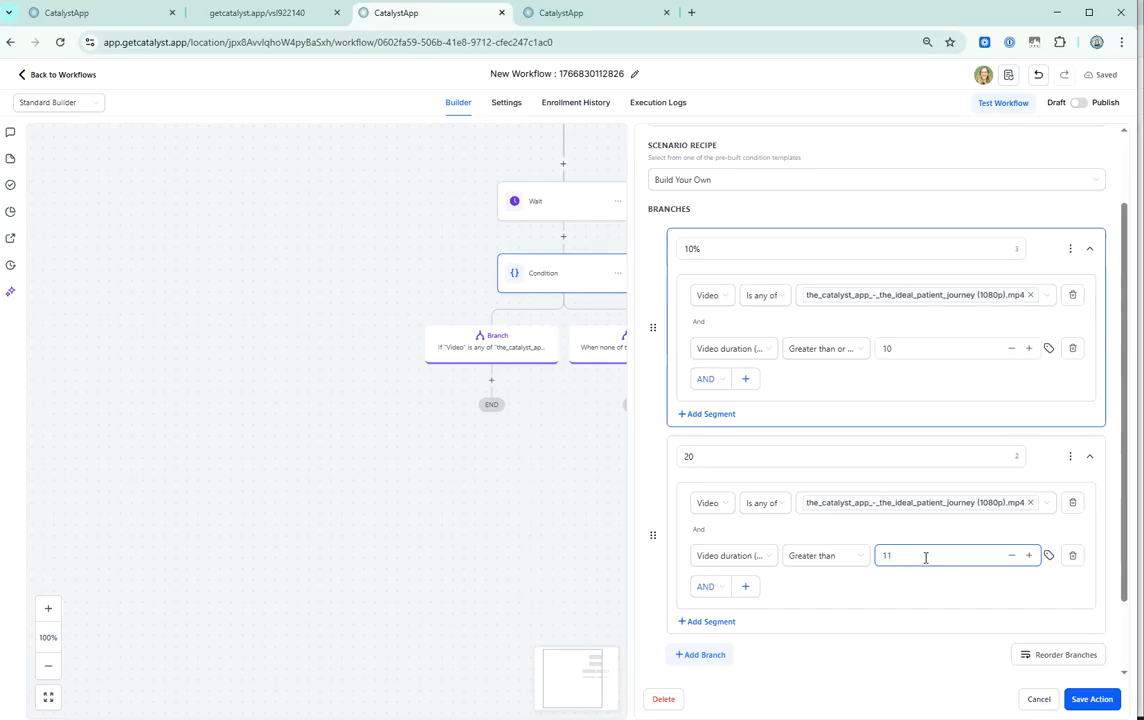
pyautogui.click(745, 586)
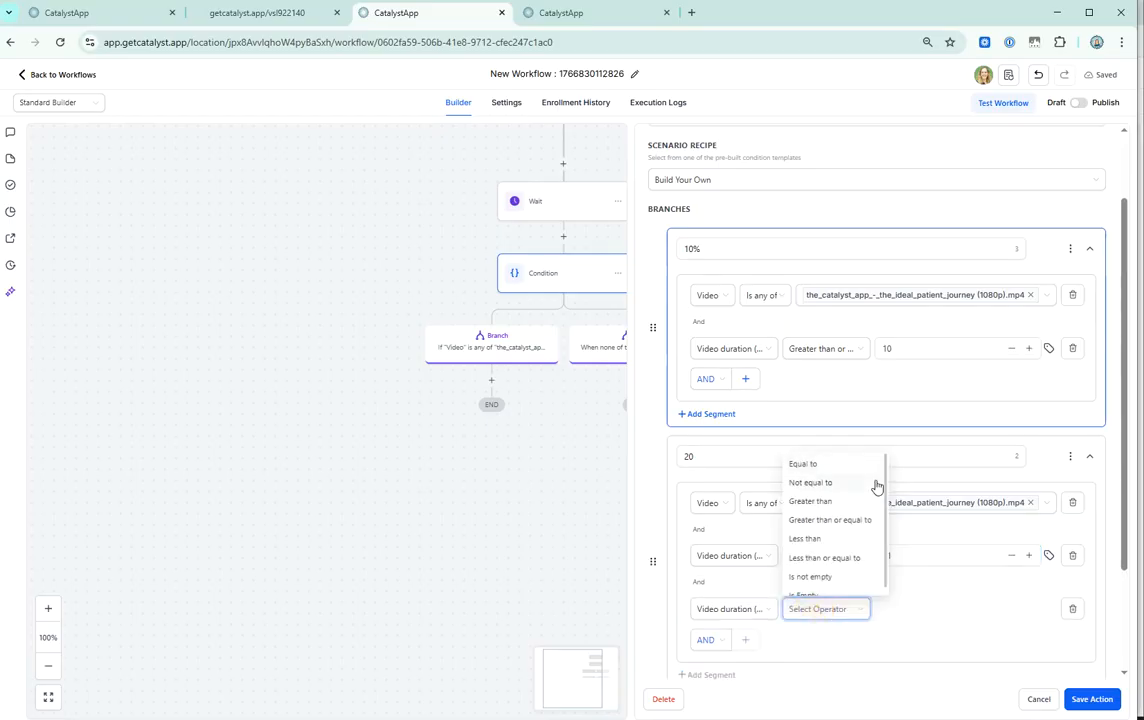
pyautogui.click(840, 558)
pyautogui.click(915, 608)
pyautogui.write('20')
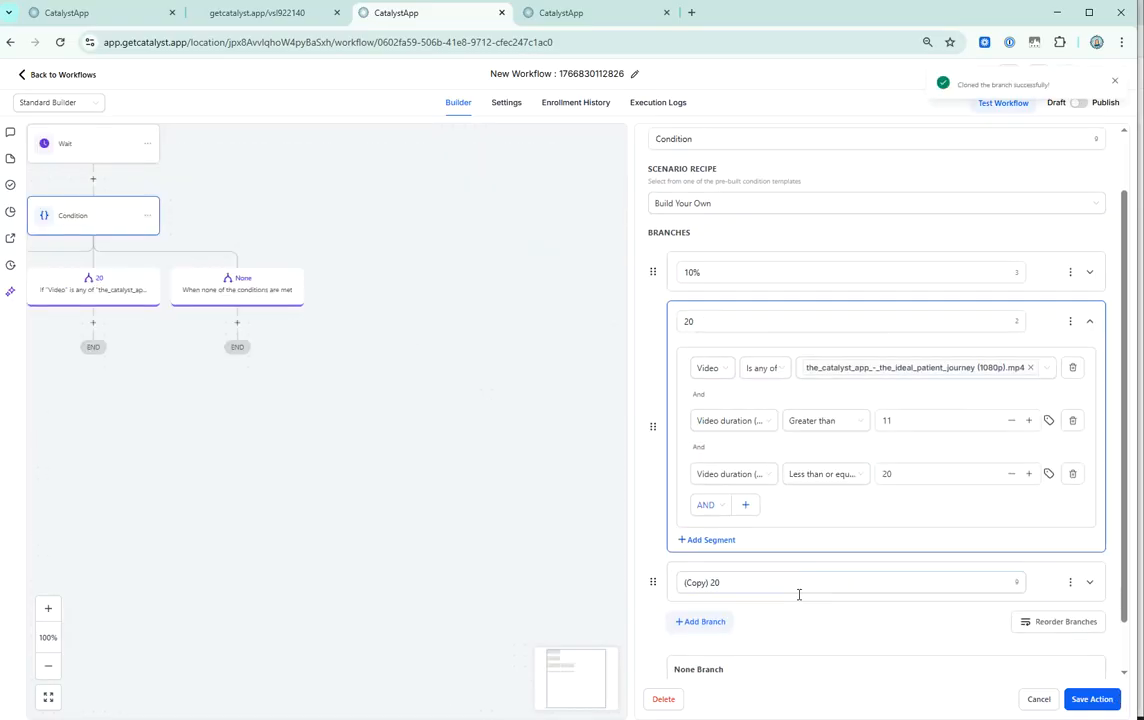
# Clone the 20 branch and rename the copy 30.
pyautogui.moveTo(765, 587); pyautogui.dragTo(637, 600)
pyautogui.write('0')
pyautogui.press('BackSpace')
pyautogui.write('30')
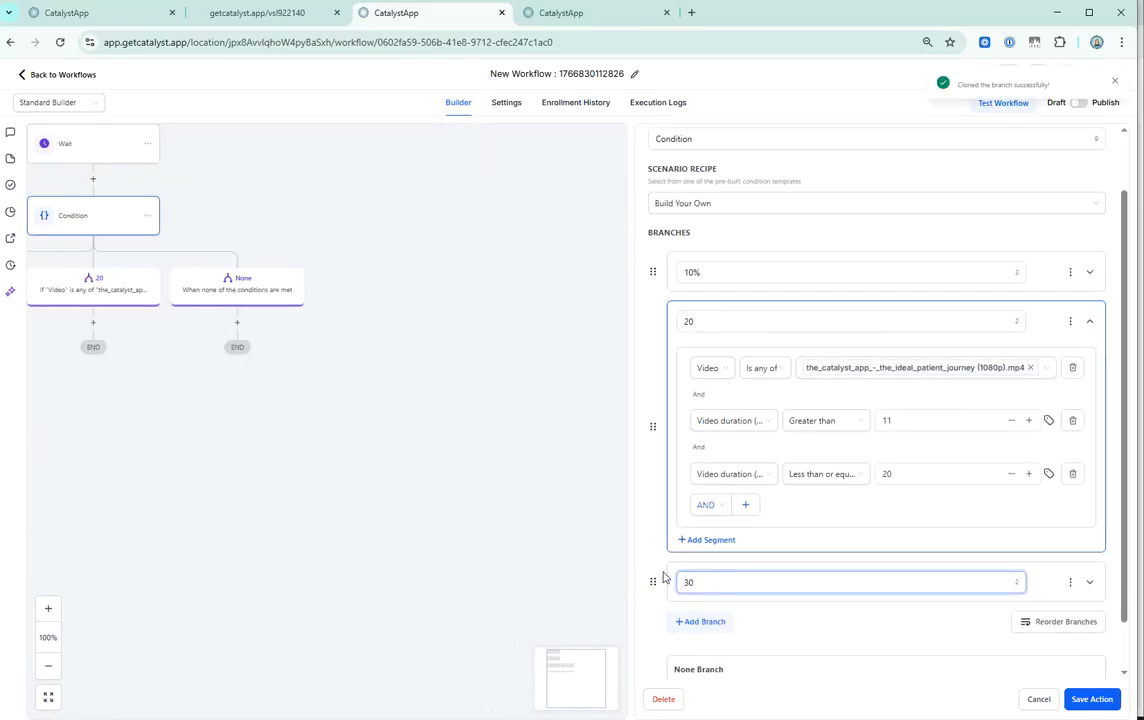
# Set the 30 branch's video duration limits to Greater than 21 and Less than or equal to 30.
pyautogui.scroll(-1, 663, 577)
pyautogui.click(1088, 526)
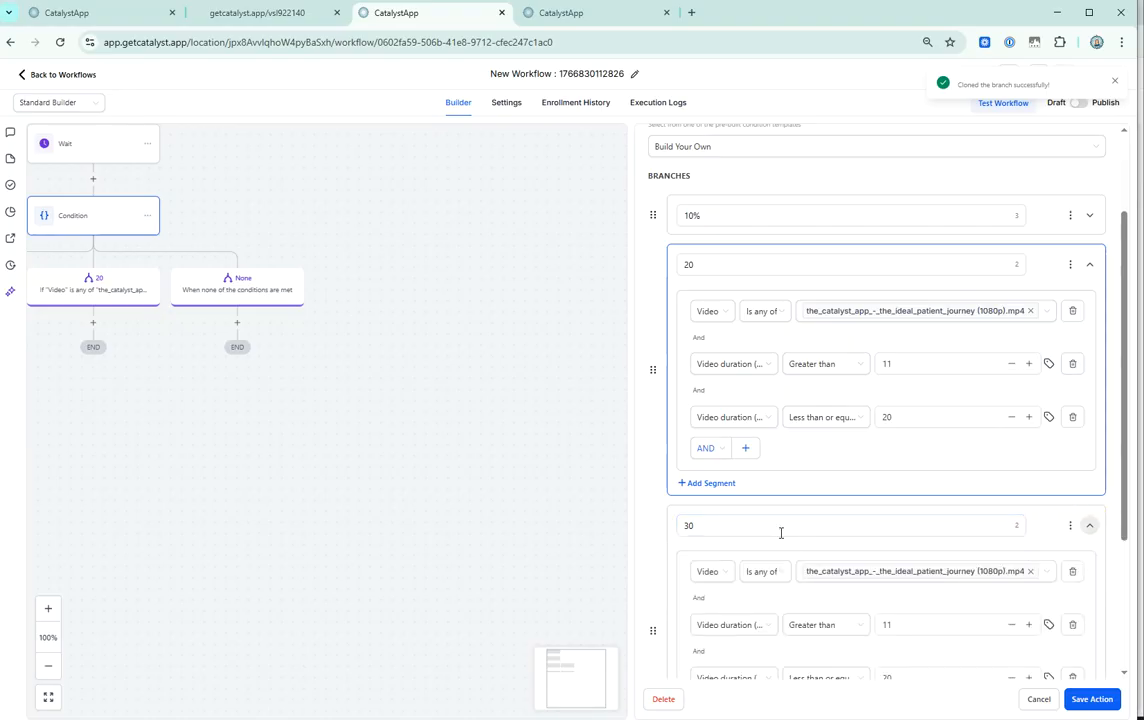
pyautogui.scroll(-1, 792, 542)
pyautogui.click(825, 569)
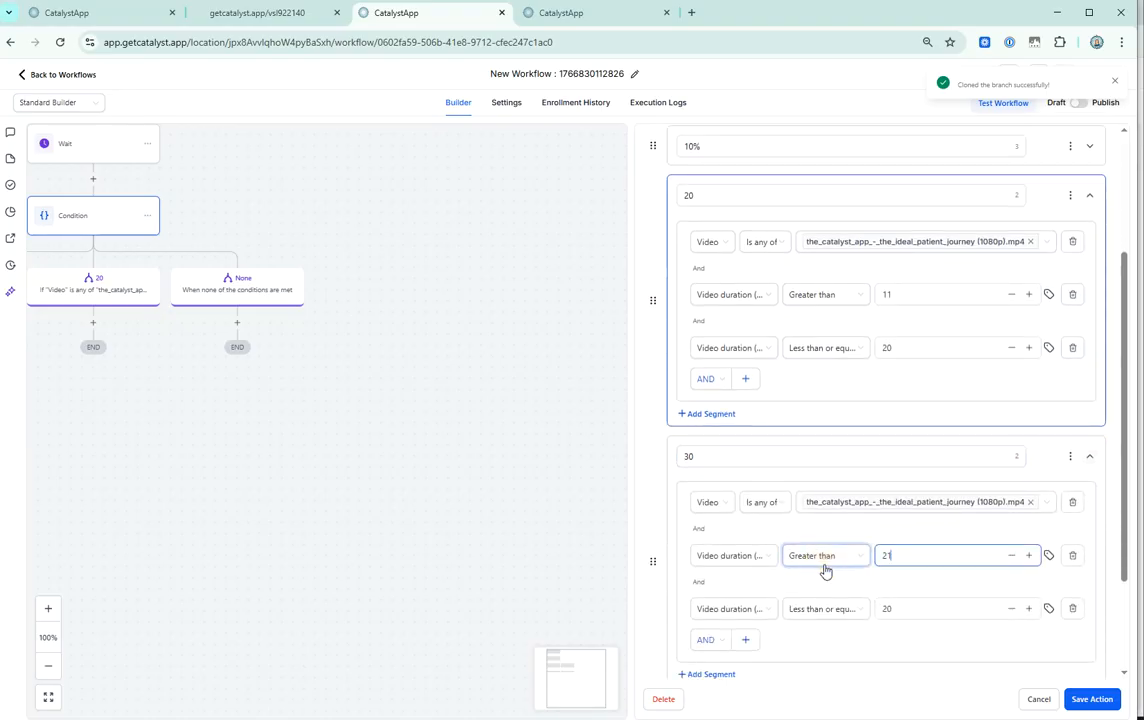
pyautogui.click(881, 605)
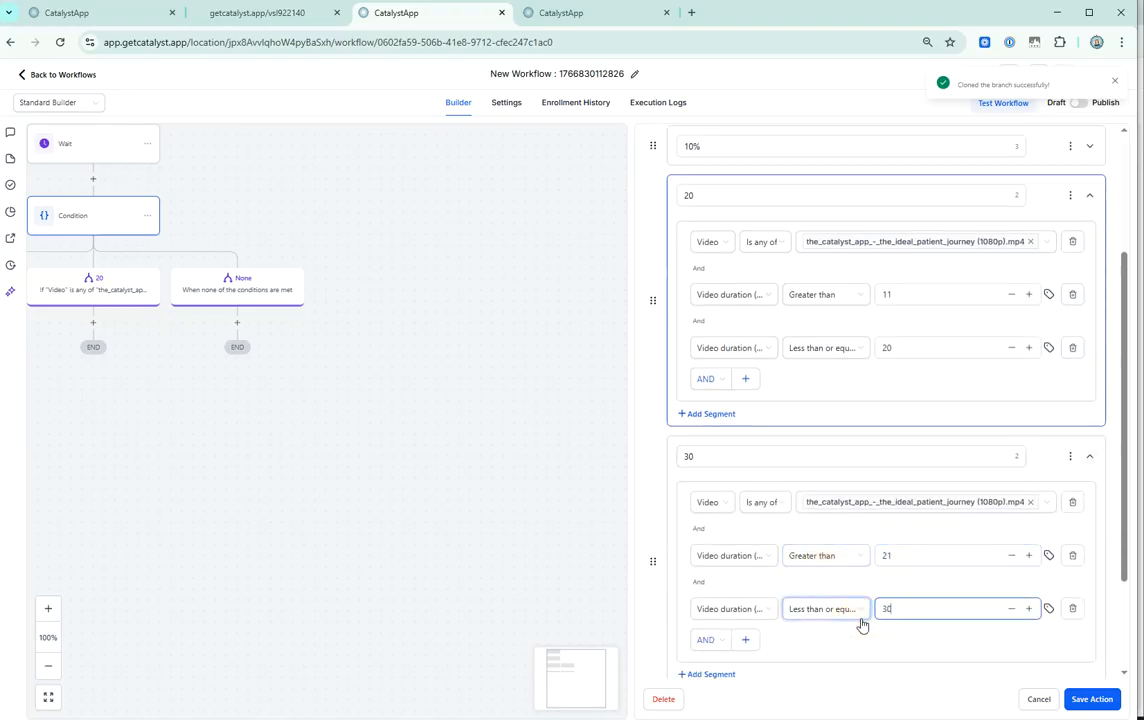
# Clone the 30 branch, rename the copy 40, and save the condition.
pyautogui.scroll(-2, 1101, 654)
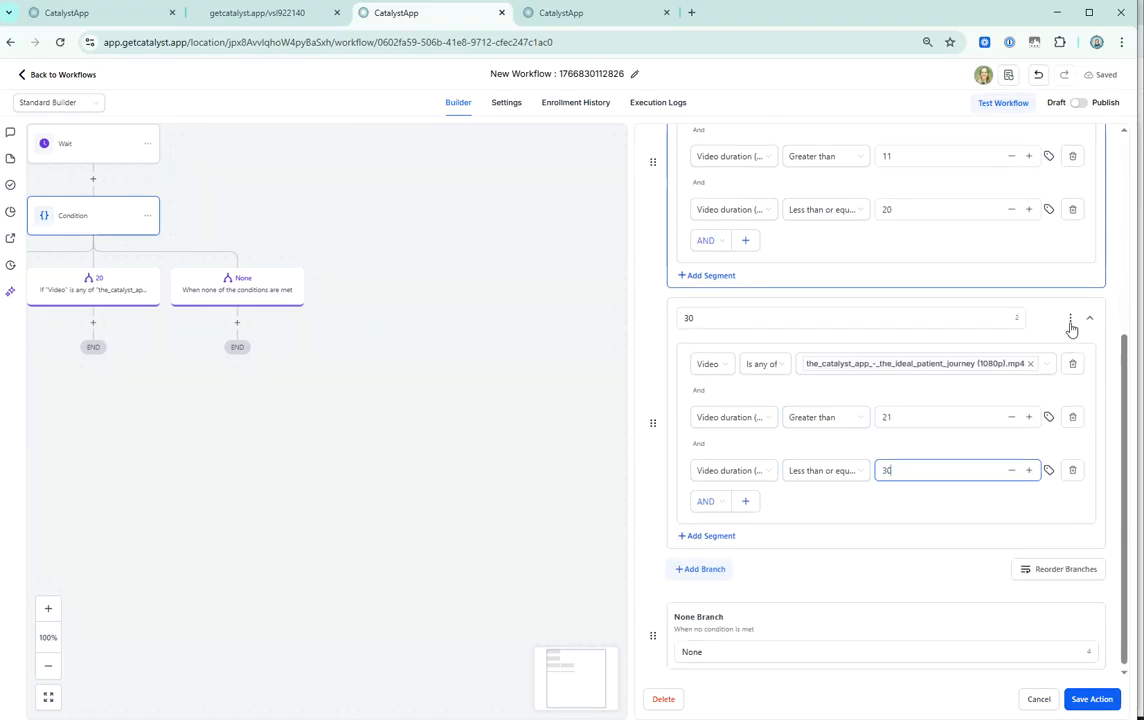
pyautogui.click(1069, 319)
pyautogui.scroll(-2, 773, 617)
pyautogui.moveTo(756, 526); pyautogui.dragTo(592, 534)
pyautogui.write('40')
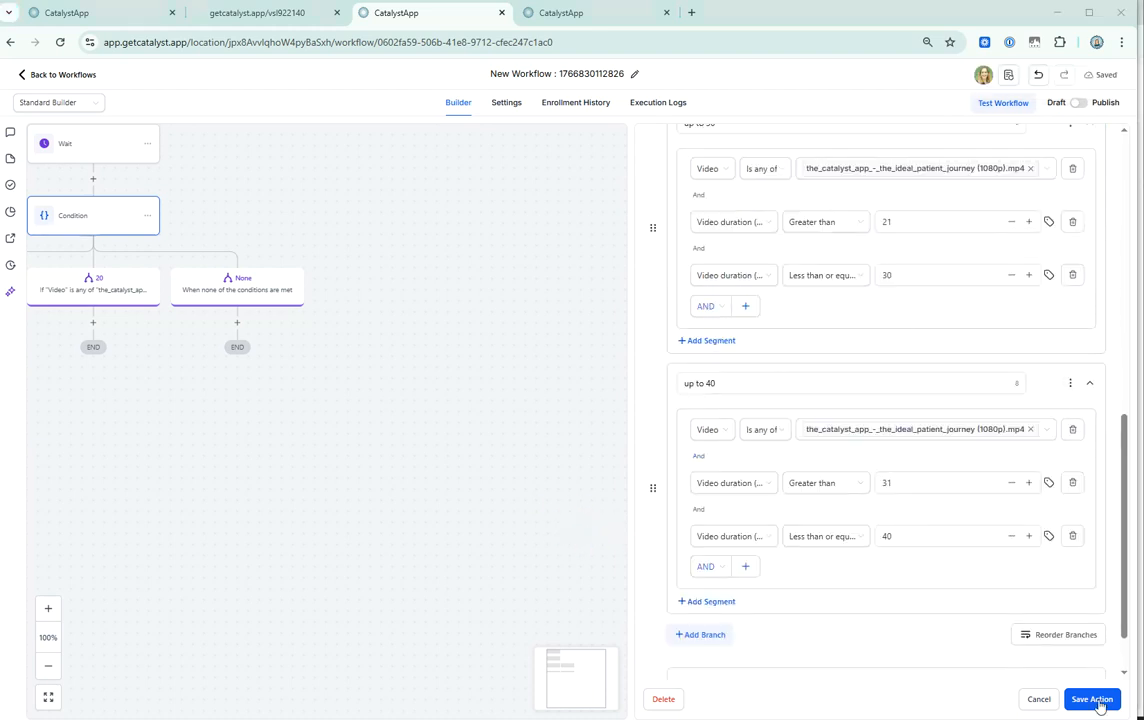
pyautogui.click(1098, 705)
pyautogui.moveTo(207, 360); pyautogui.dragTo(600, 452)
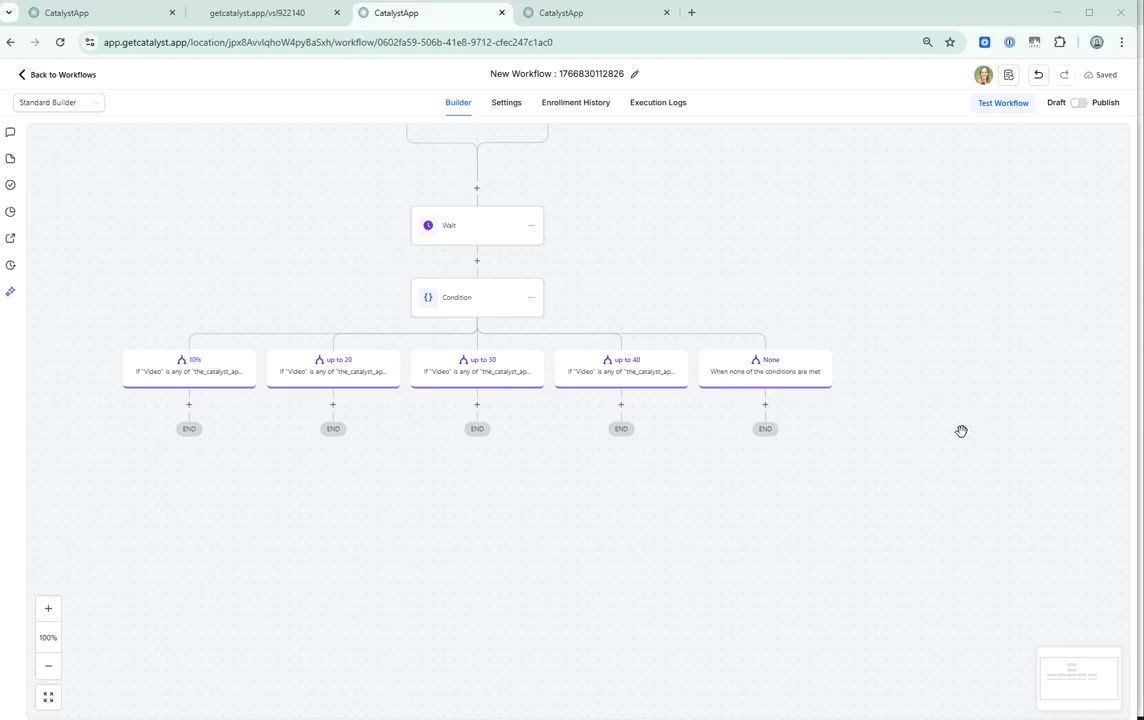
pyautogui.click(188, 403)
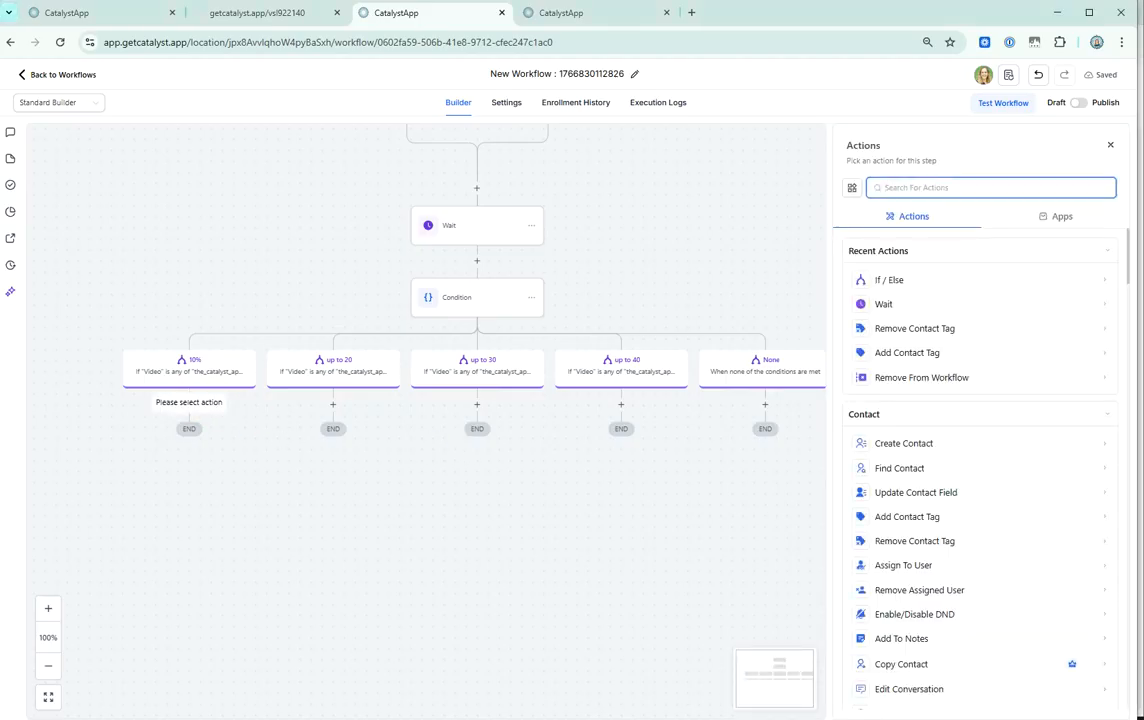
pyautogui.click(906, 352)
pyautogui.click(909, 263)
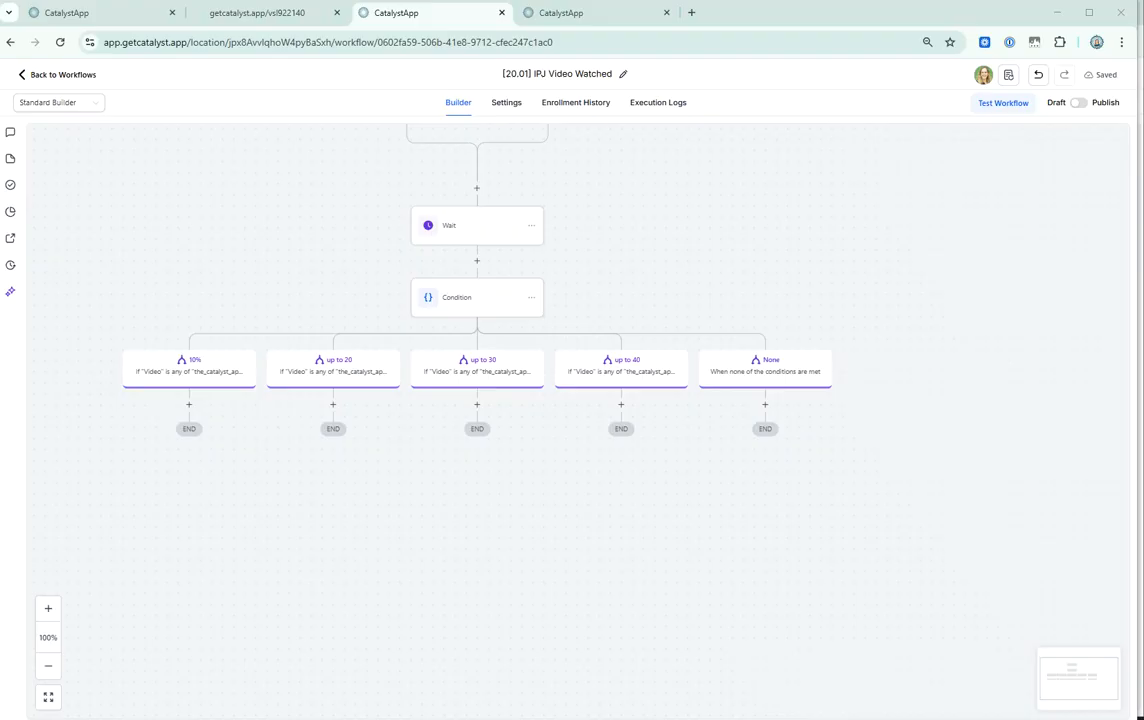
# Add an Add Contact Tag action below the 10% branch with the tag [20.01] ipj a / videowatched / 10%, and save it.
pyautogui.click(188, 403)
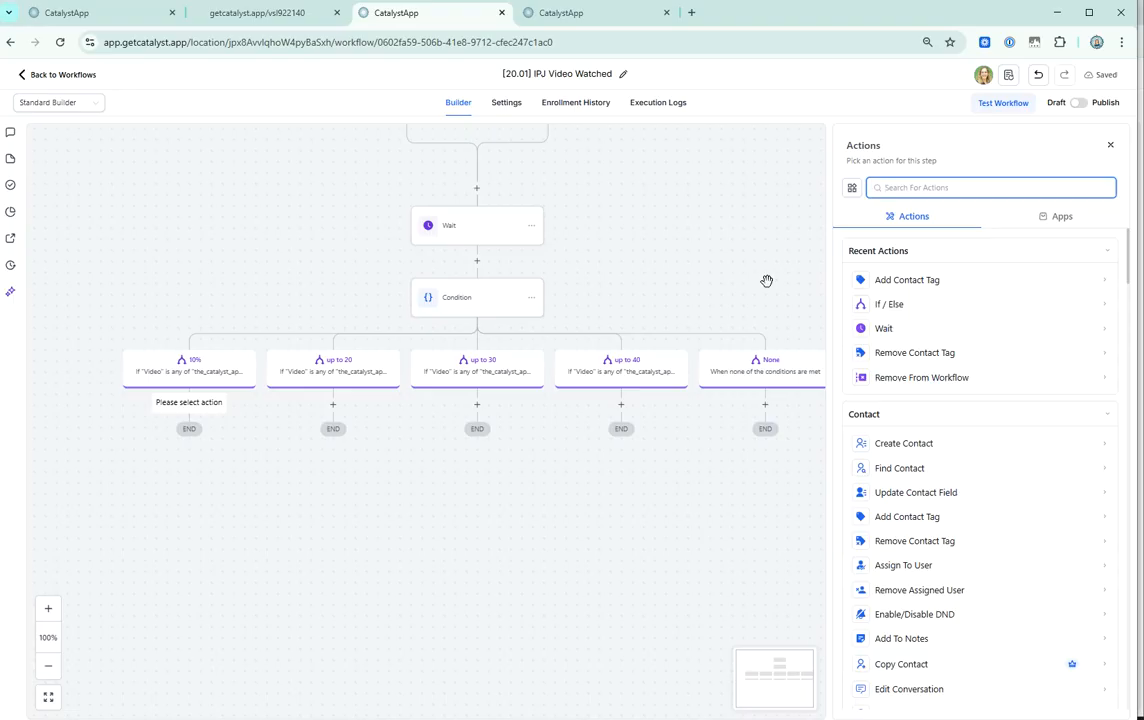
pyautogui.write('tag')
pyautogui.click(955, 276)
pyautogui.click(945, 262)
pyautogui.write('[20.01] IPJ a / videowatched / 10%')
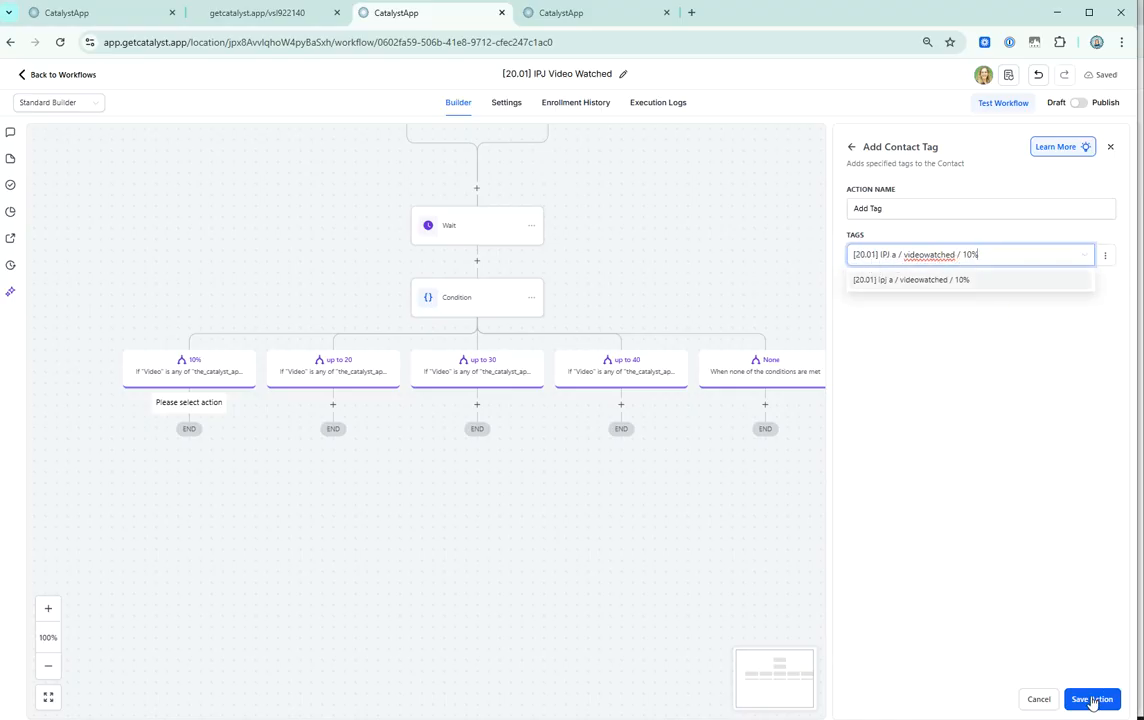
pyautogui.click(1093, 701)
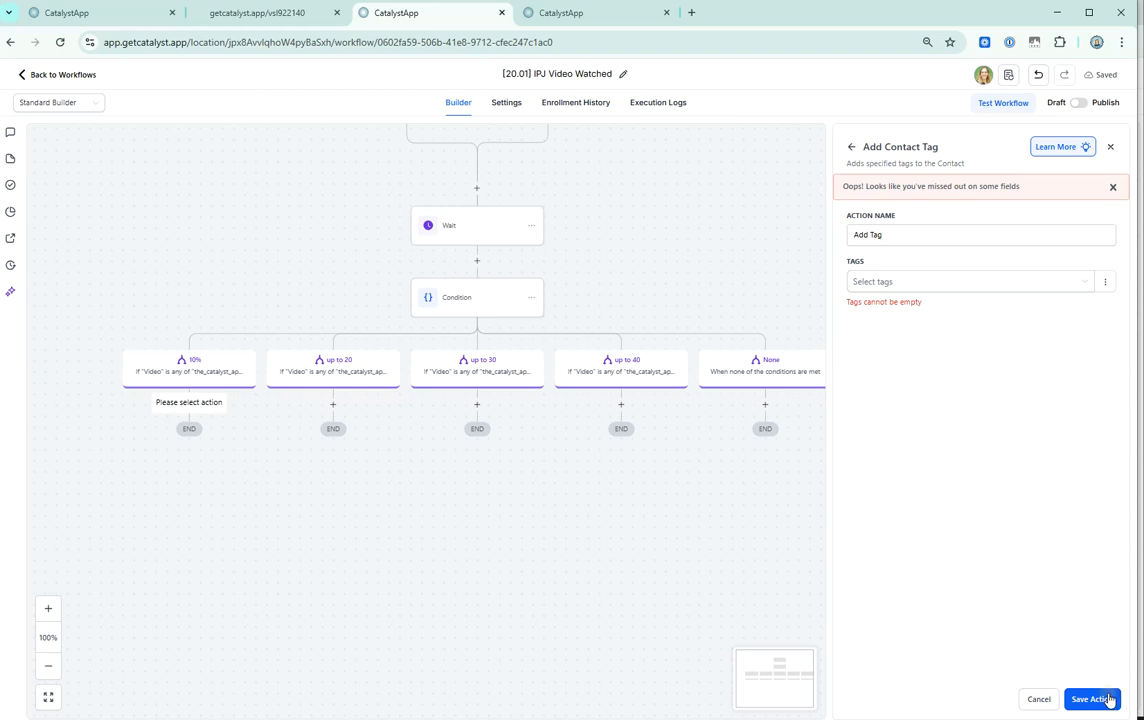
pyautogui.click(911, 283)
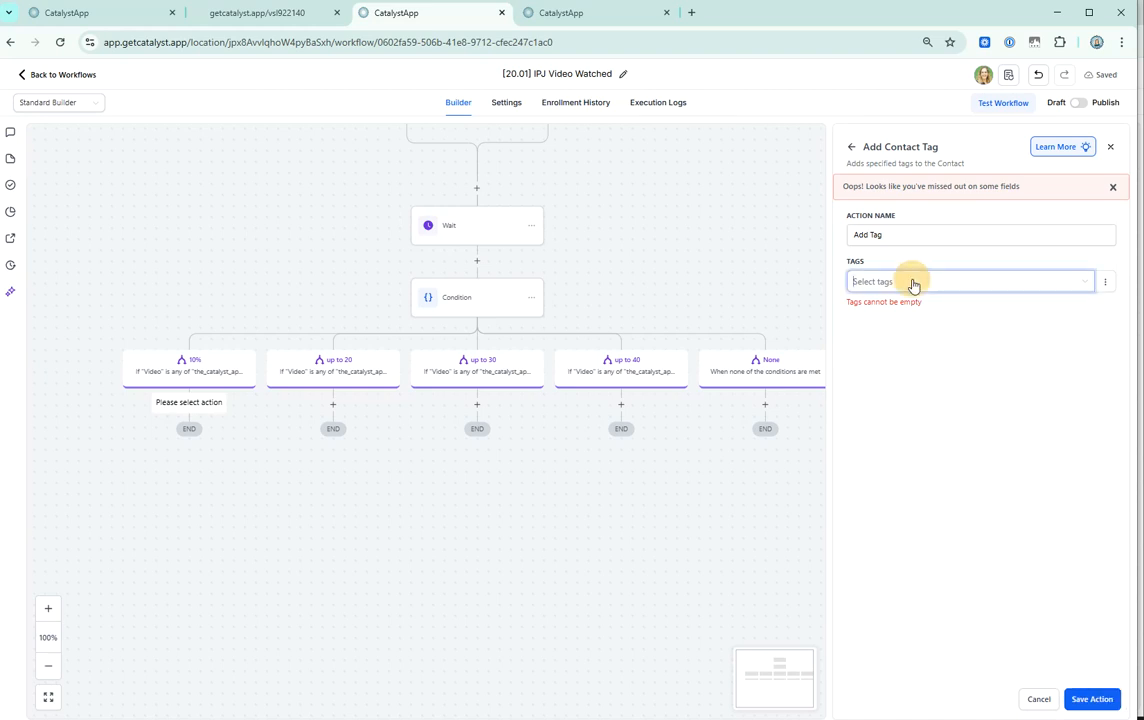
pyautogui.write('[20.01] ipj a / videowatched / 10%')
pyautogui.click(919, 310)
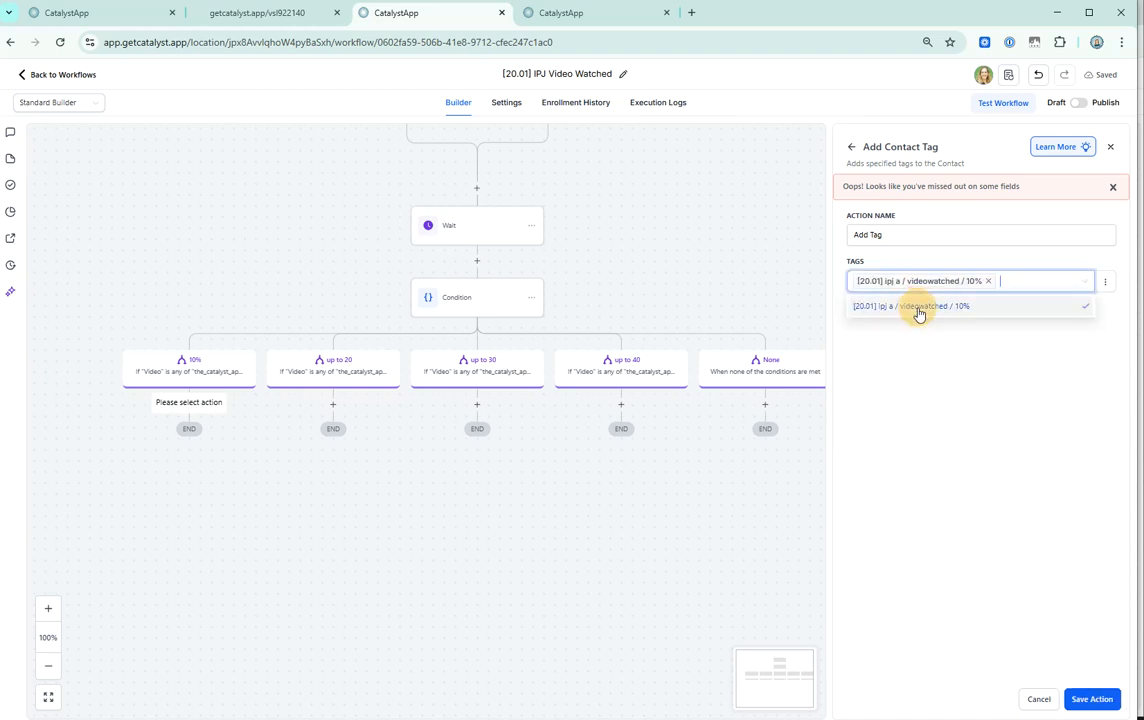
pyautogui.click(1112, 700)
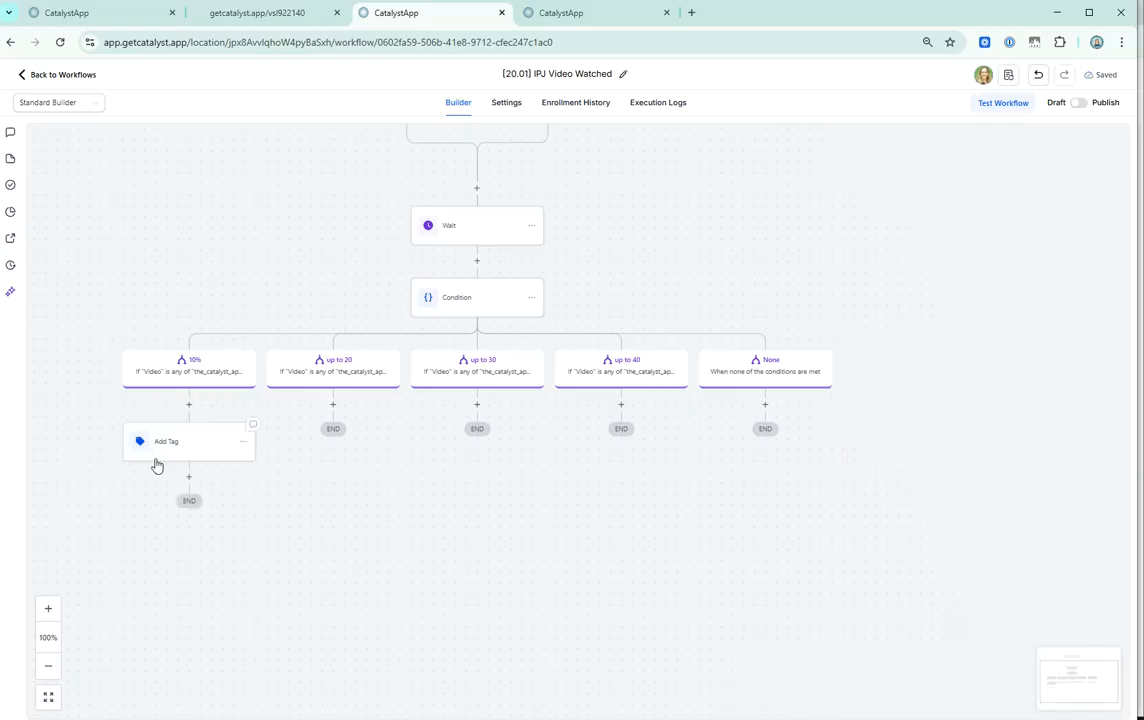
# Rename the Add Tag action to [20.01] IPJ a / videowatched / 10% and save it.
pyautogui.tripleClick(960, 205)
pyautogui.write('[20.01] IPJ a / videowatched / 10%')
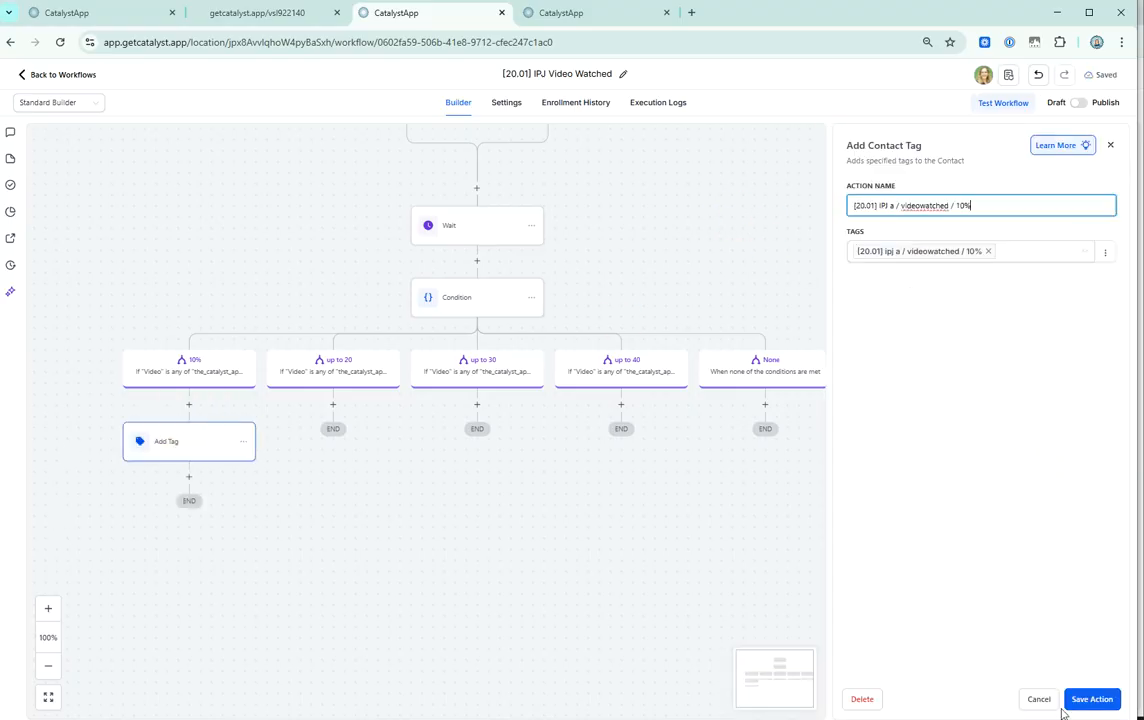
pyautogui.click(1082, 694)
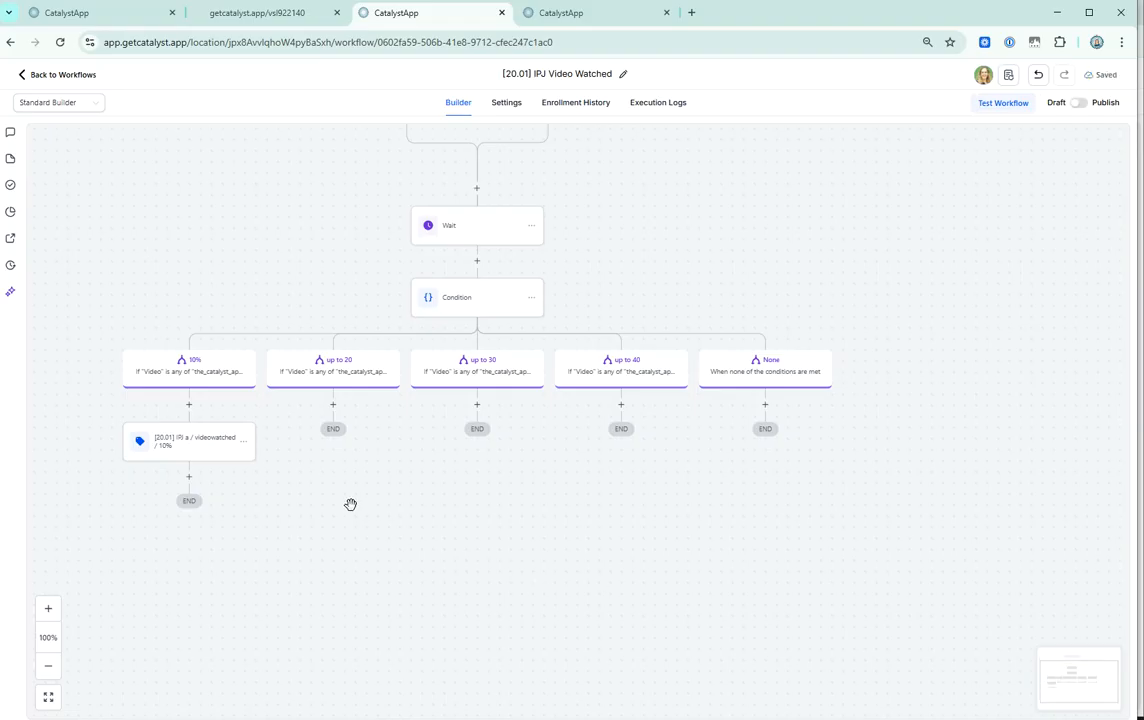
# Copy the 10% branch's tag action and paste it below the up to 20, up to 30 and up to 40 branches.
pyautogui.click(243, 442)
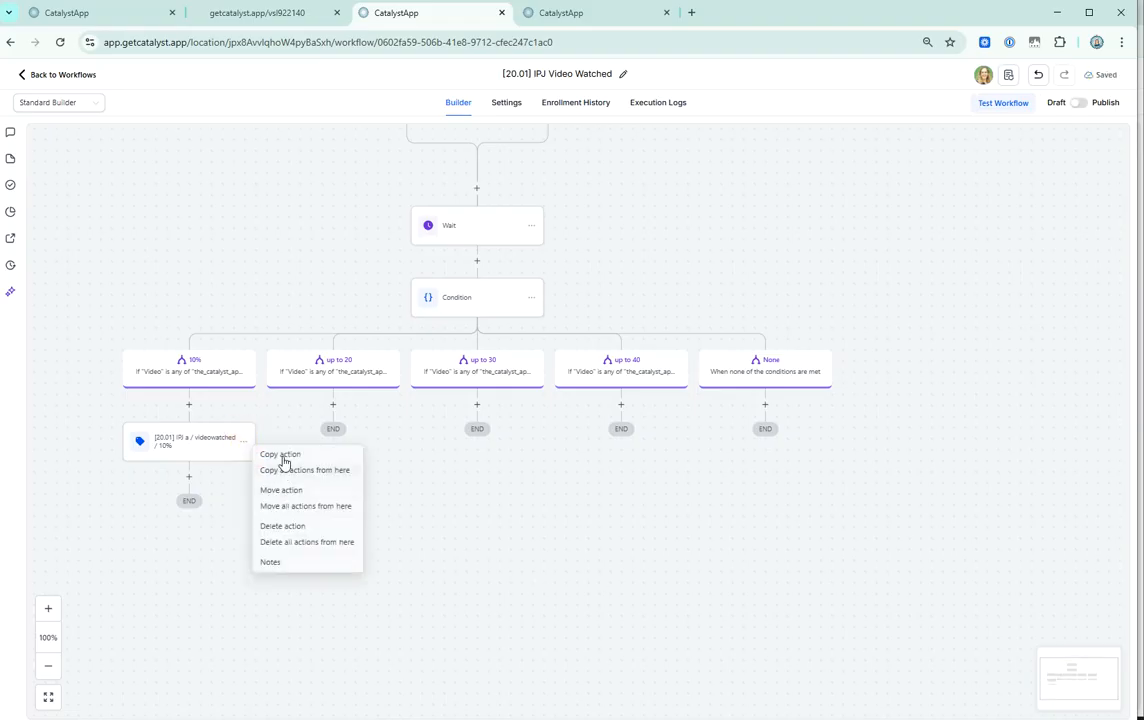
pyautogui.click(282, 456)
pyautogui.click(351, 405)
pyautogui.click(495, 404)
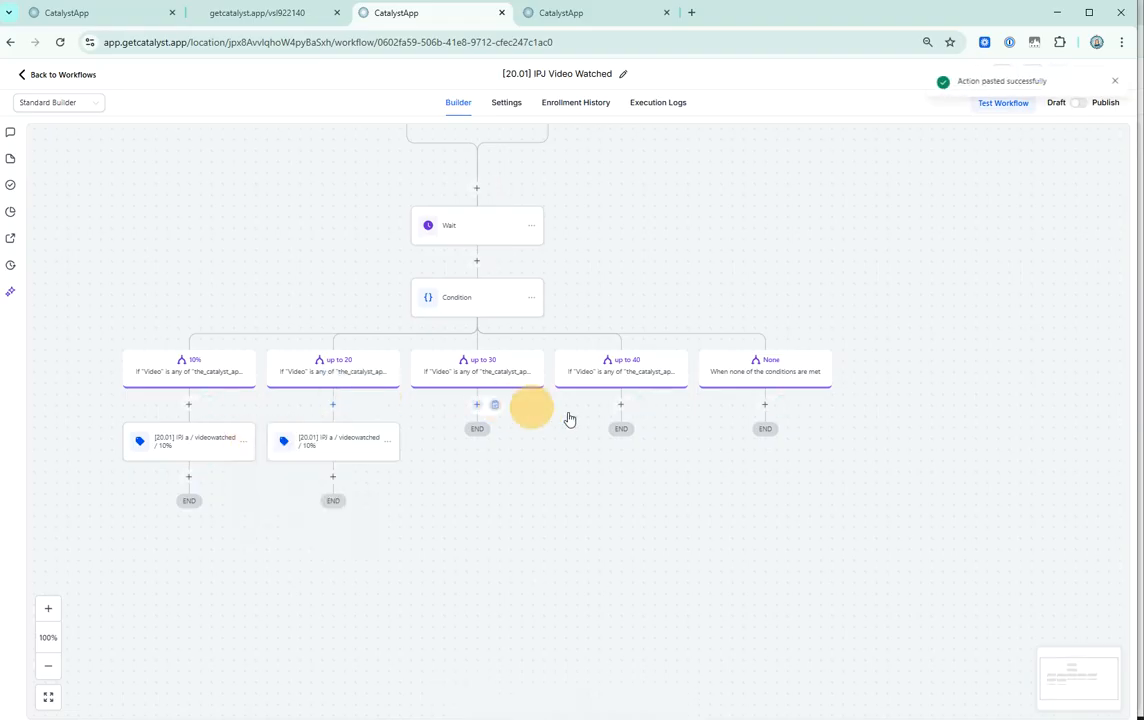
pyautogui.click(640, 405)
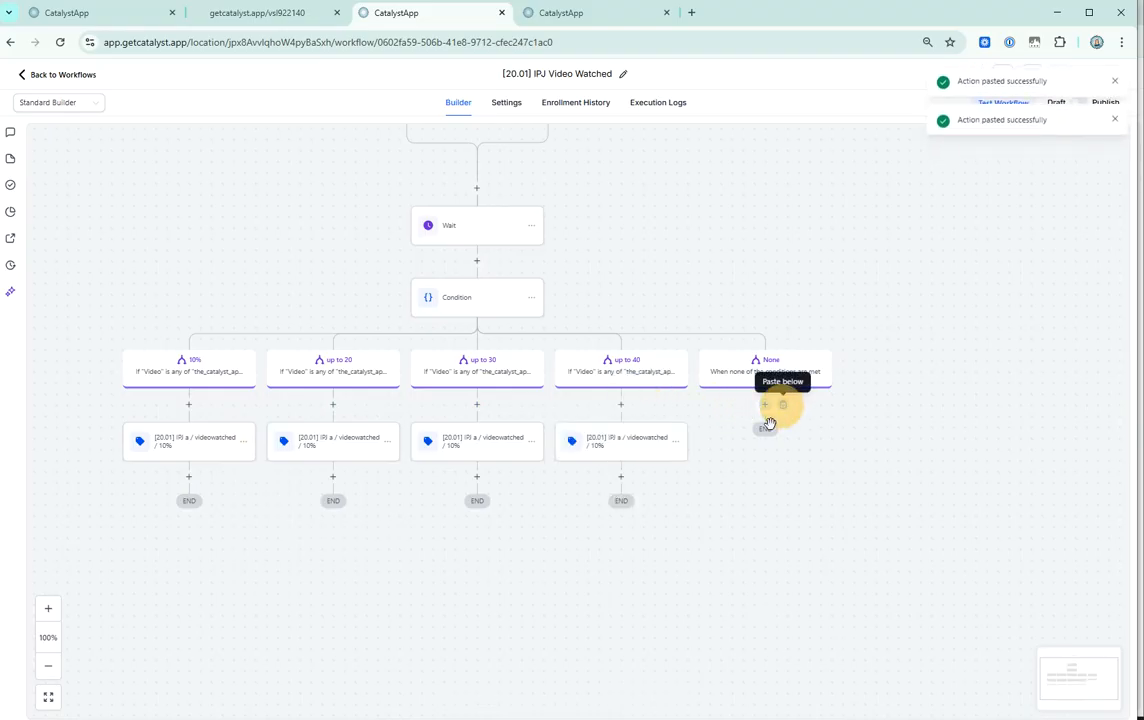
# Replace the tag in the up to 20 branch's action with the new tag [20.01] ipj a / videowatched / 10-20%.
pyautogui.click(366, 456)
pyautogui.click(990, 250)
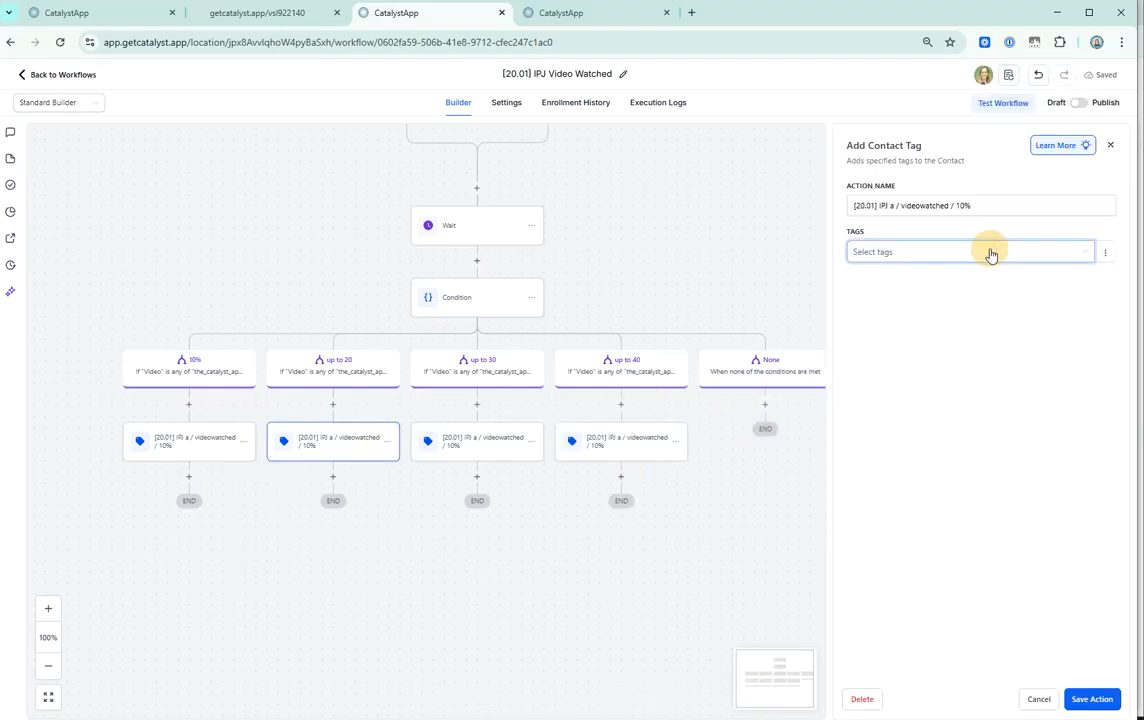
pyautogui.moveTo(978, 252); pyautogui.dragTo(963, 266)
pyautogui.write('-20')
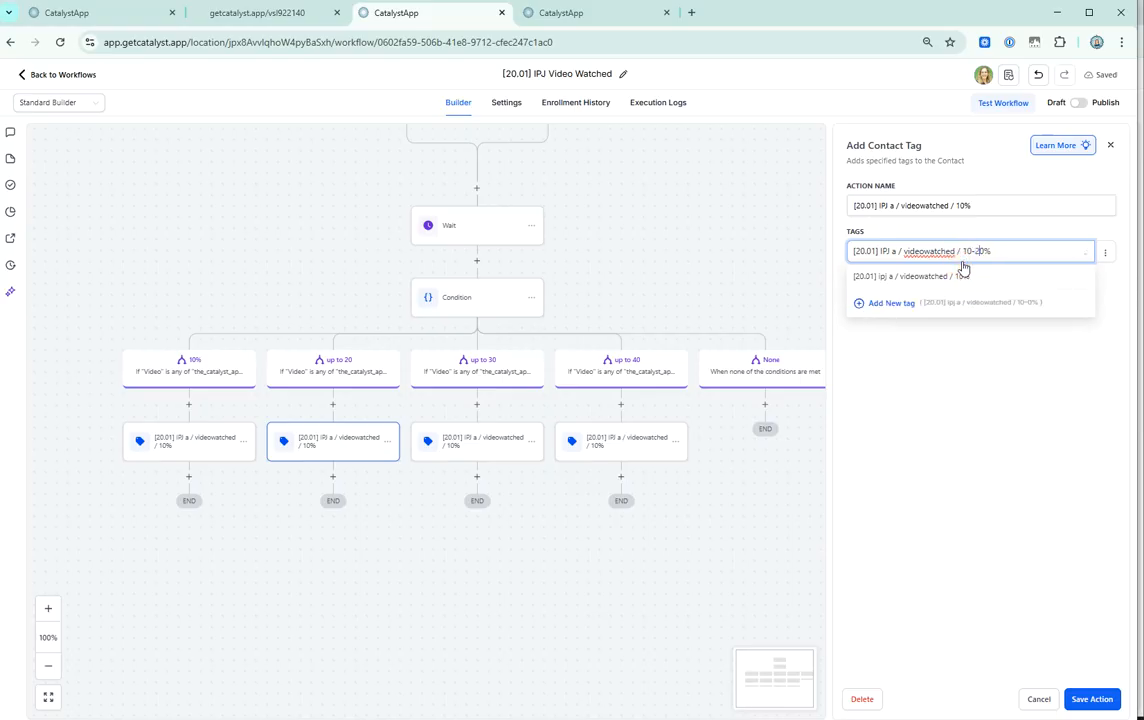
pyautogui.click(909, 331)
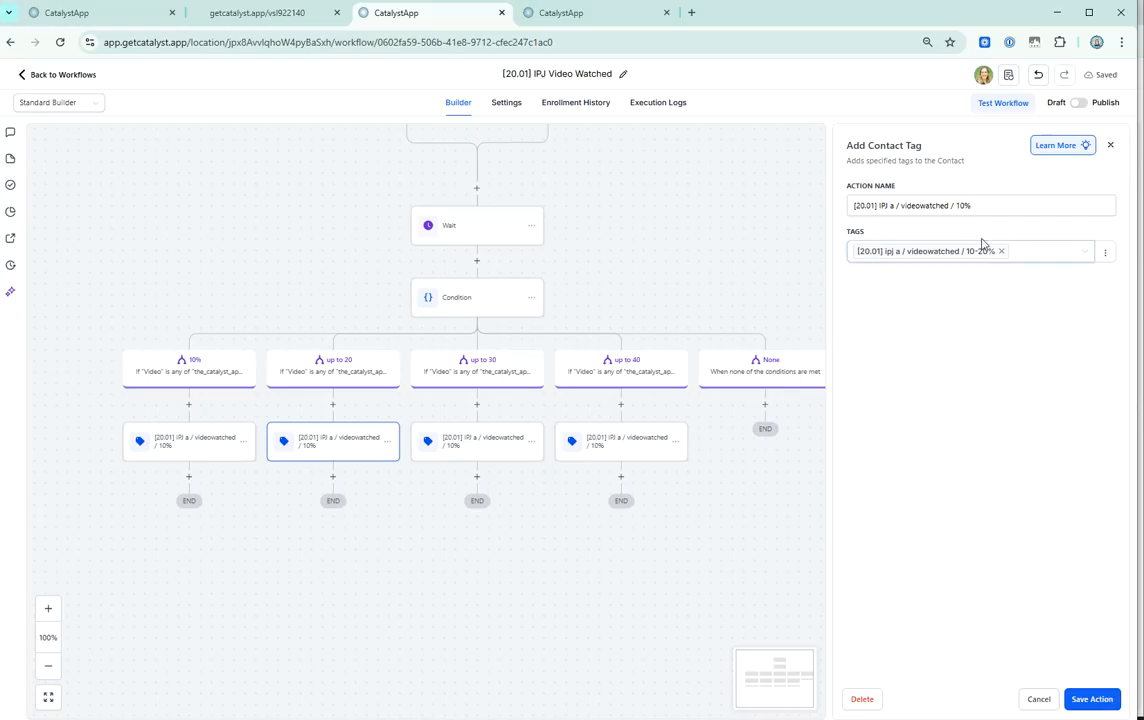
# Rename the up to 20 branch's tag action to [20.01] IPJ a / videowatched / 10-20% and save it.
pyautogui.click(983, 205)
pyautogui.click(990, 211)
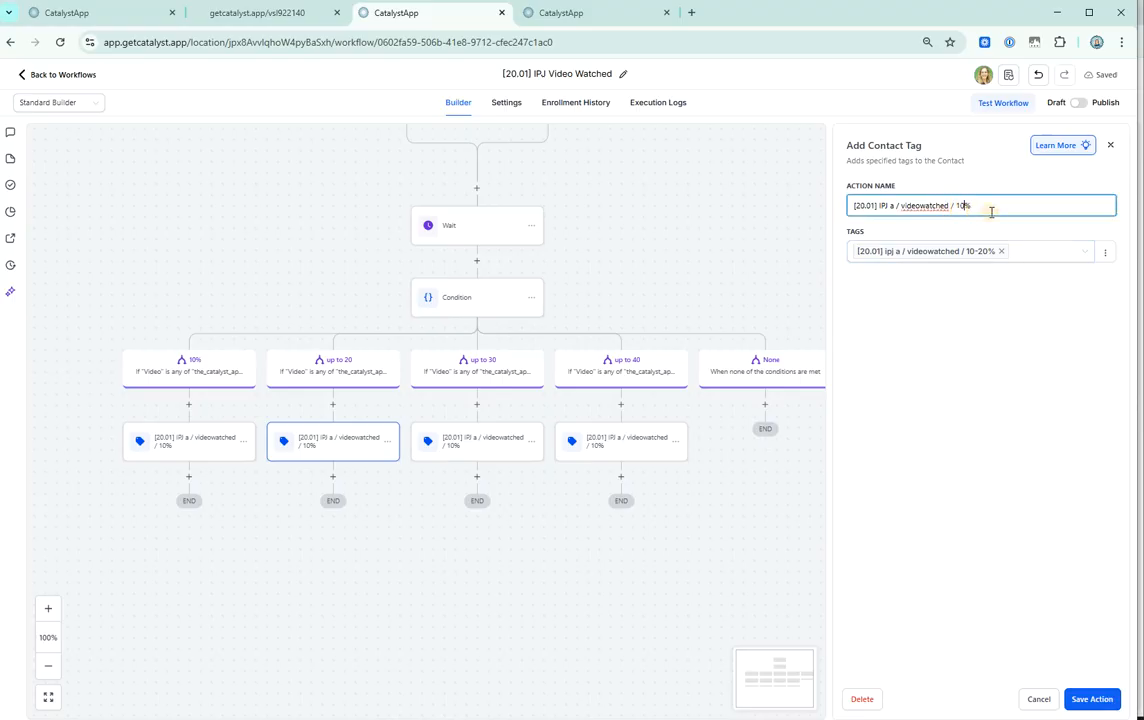
pyautogui.write('-20')
pyautogui.hotkey('ctrl', 'a')
pyautogui.click(1091, 699)
# Remove the 10% tag from the up to 30 branch's action and rename the action [20.01] IPJ a / videowatched / 20-30%.
pyautogui.click(477, 441)
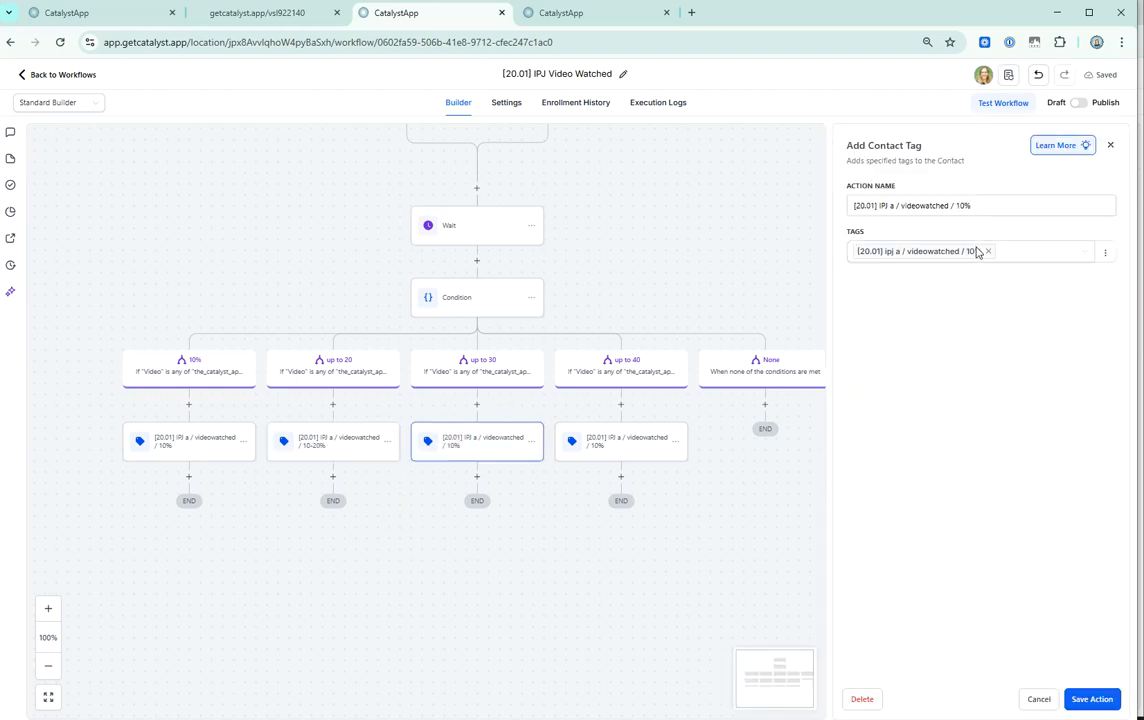
pyautogui.click(987, 251)
pyautogui.hotkey('ctrl', 'v')
pyautogui.moveTo(963, 252); pyautogui.dragTo(1006, 255)
pyautogui.write('20-30')
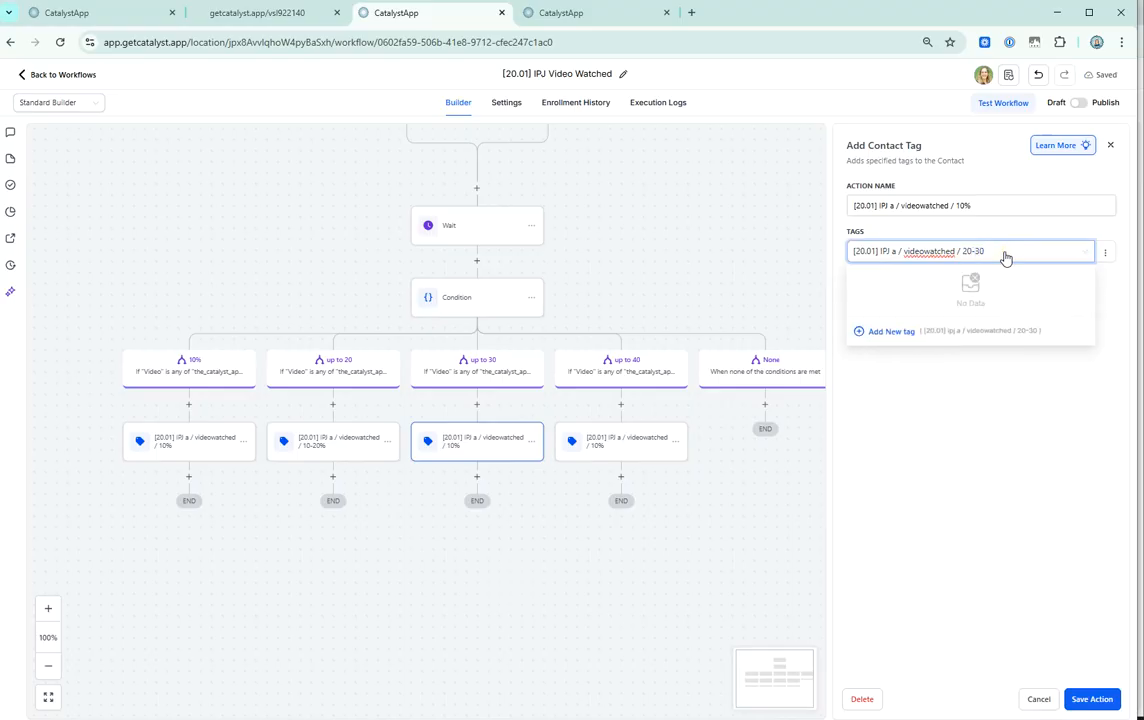
pyautogui.hotkey('ctrl', 'a')
pyautogui.hotkey('ctrl', 'c')
pyautogui.click(962, 205)
pyautogui.hotkey('ctrl', 'a')
pyautogui.hotkey('ctrl', 'v')
# Add the new 20-30% video-watched tag to the up to 30 branch's action and save it.
pyautogui.click(932, 254)
pyautogui.hotkey('ctrl', 'v')
pyautogui.click(892, 331)
pyautogui.click(1094, 699)
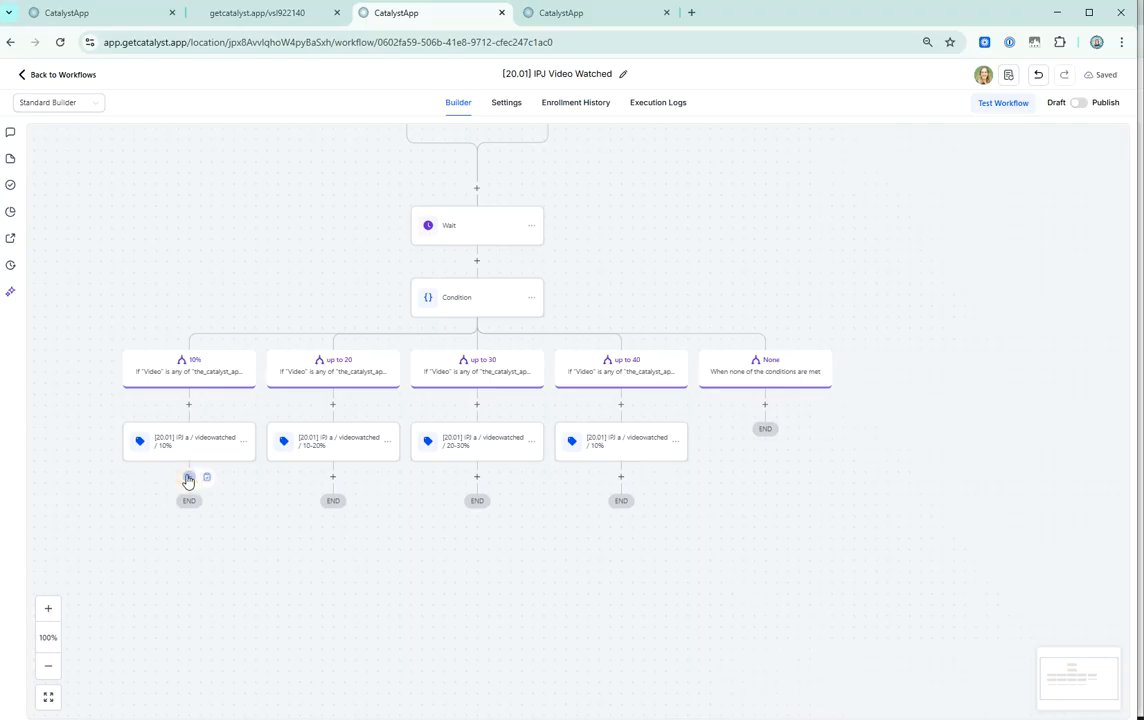
# View the actions available for adding below the 10% branch's tag action, without choosing one.
pyautogui.click(188, 478)
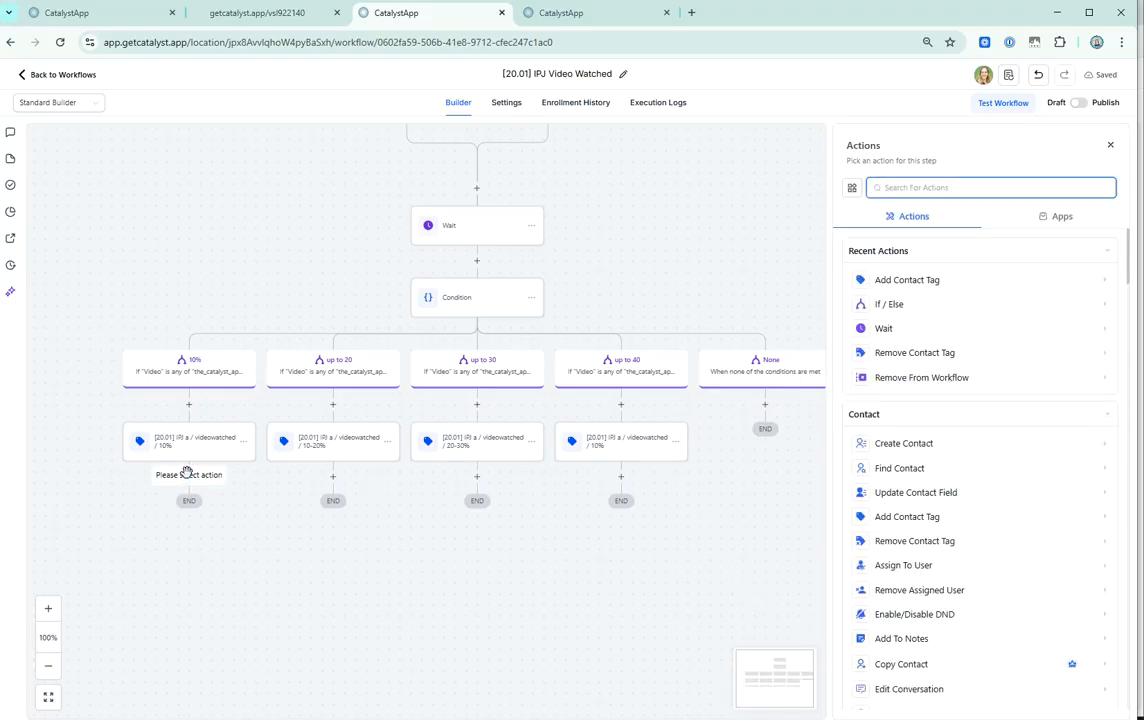
pyautogui.click(1109, 147)
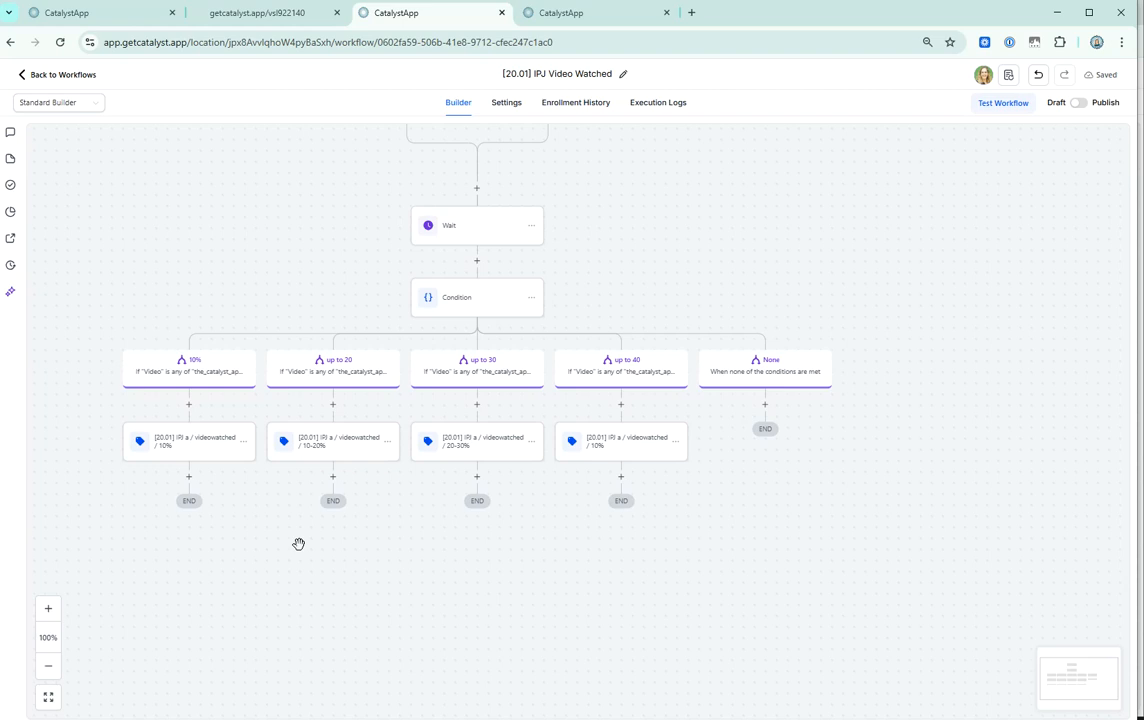
# Review the settings of the Video Tracking trigger, the Wait step and the Condition without changing them.
pyautogui.moveTo(654, 240); pyautogui.dragTo(715, 347)
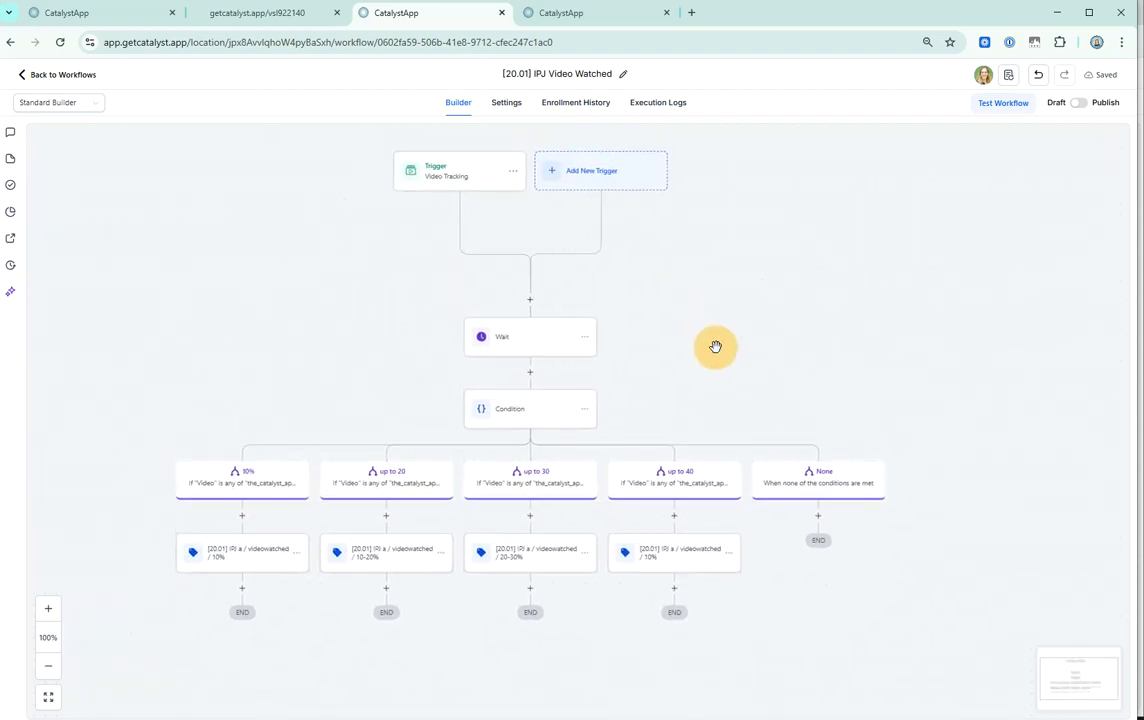
pyautogui.click(476, 190)
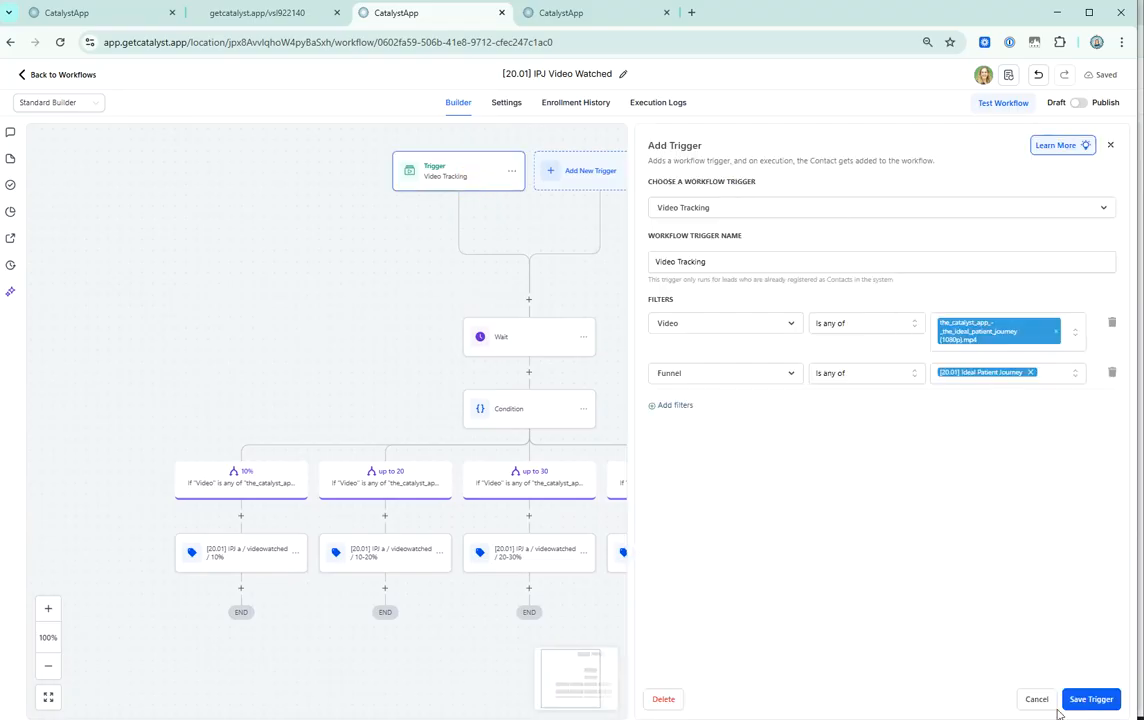
pyautogui.click(1037, 700)
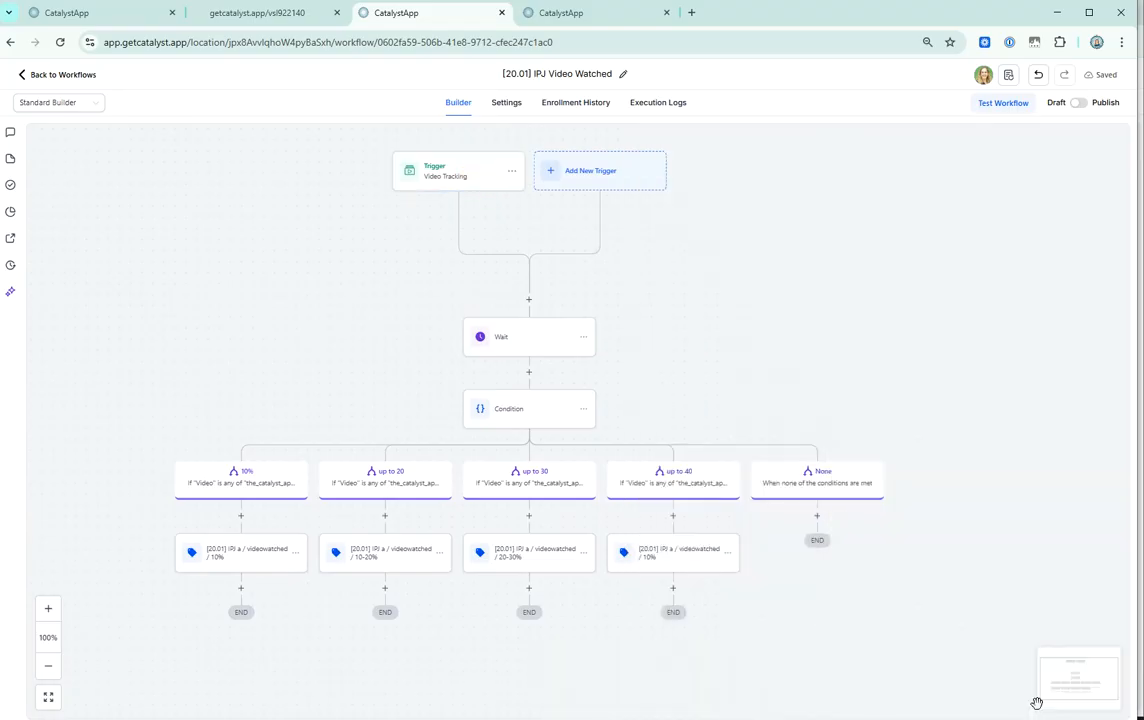
pyautogui.click(511, 343)
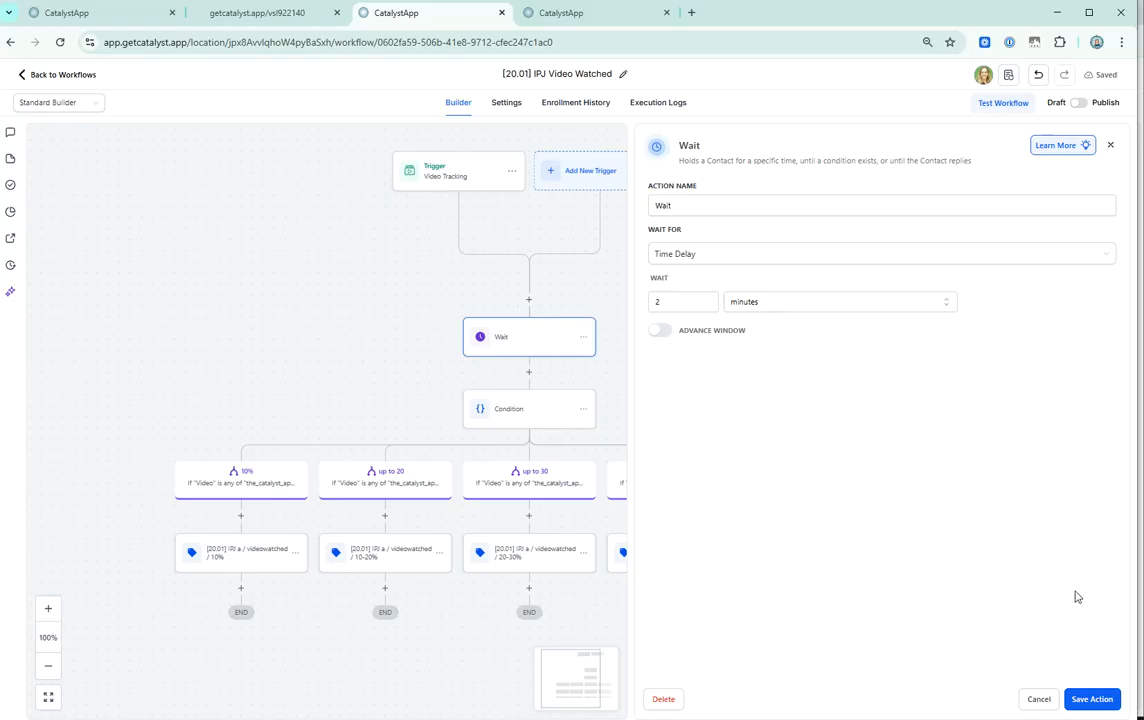
pyautogui.click(1037, 700)
pyautogui.click(530, 415)
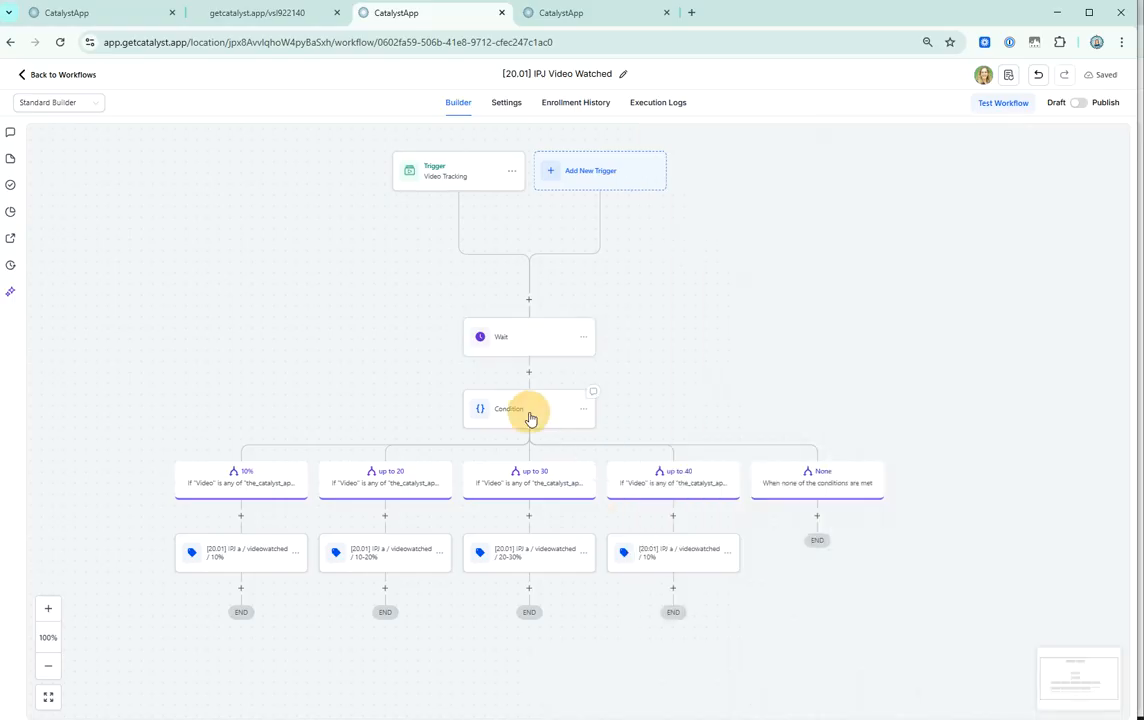